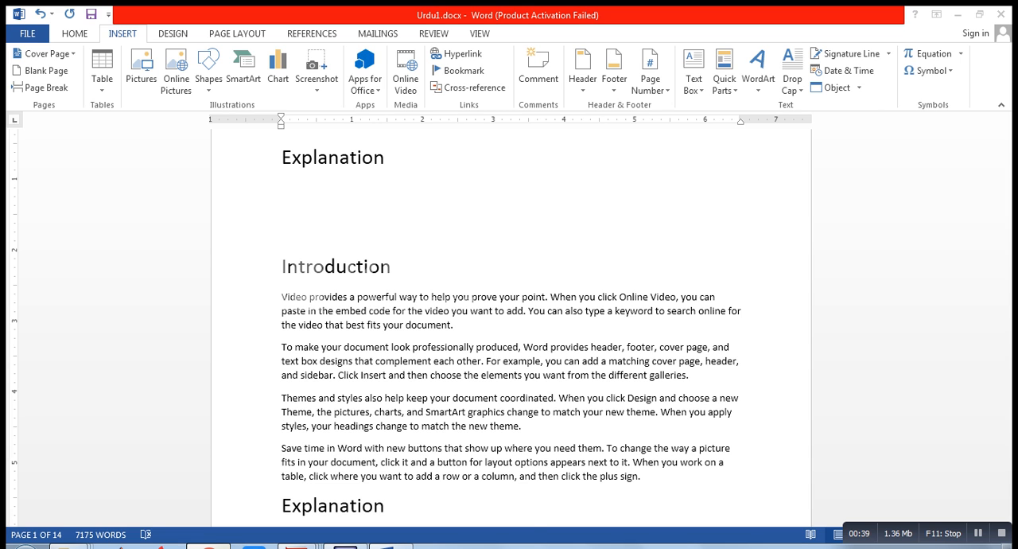
Switch to Google Chrome, examine the lecture links on the Object Oriented Programming classwork page, and return to the Word document
click(209, 547)
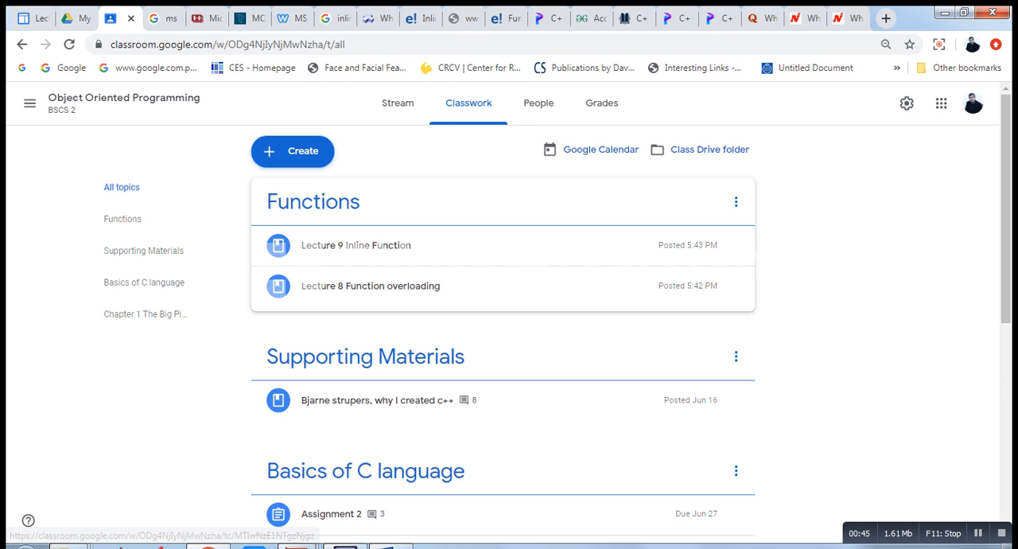
key(ctrl)
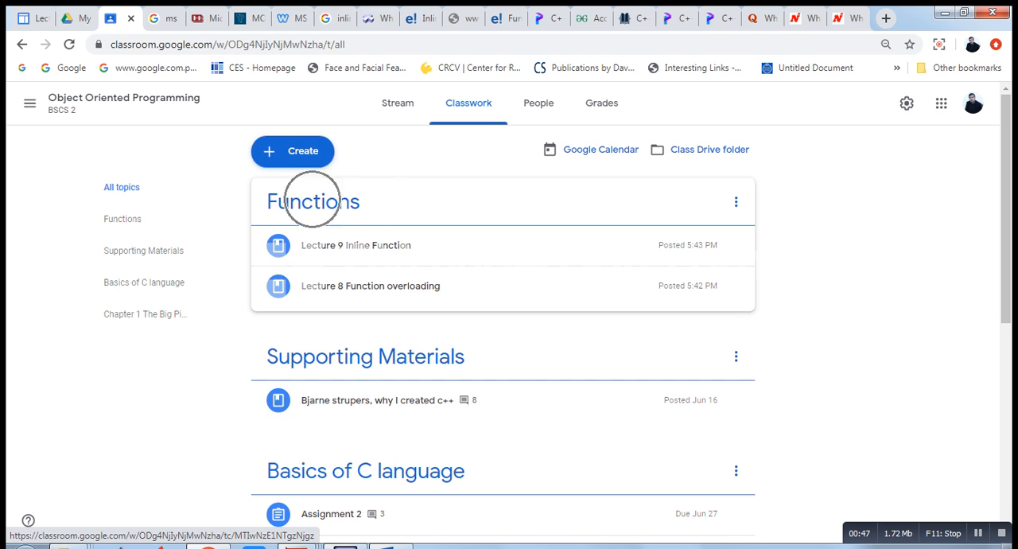
key(ctrl)
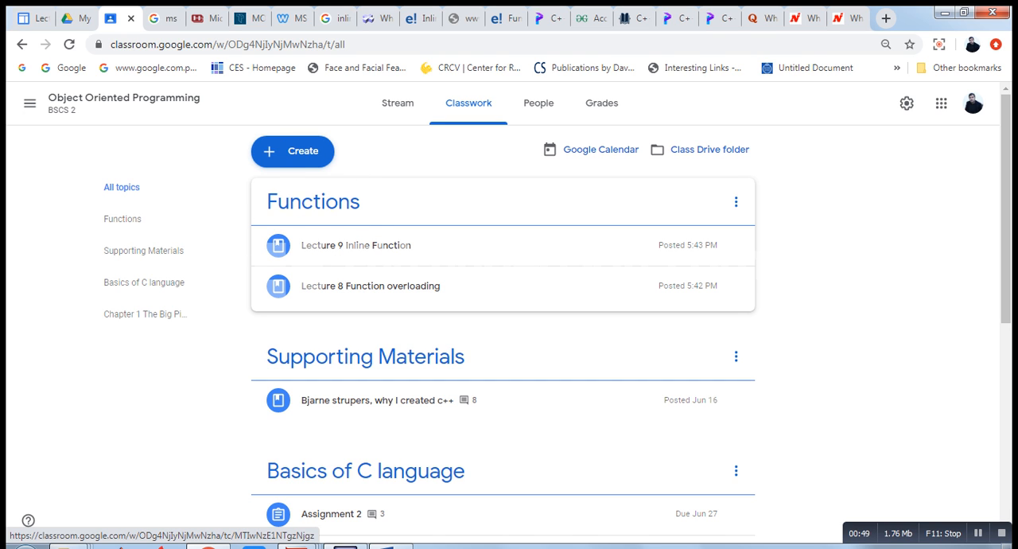
key(ctrl)
click(944, 12)
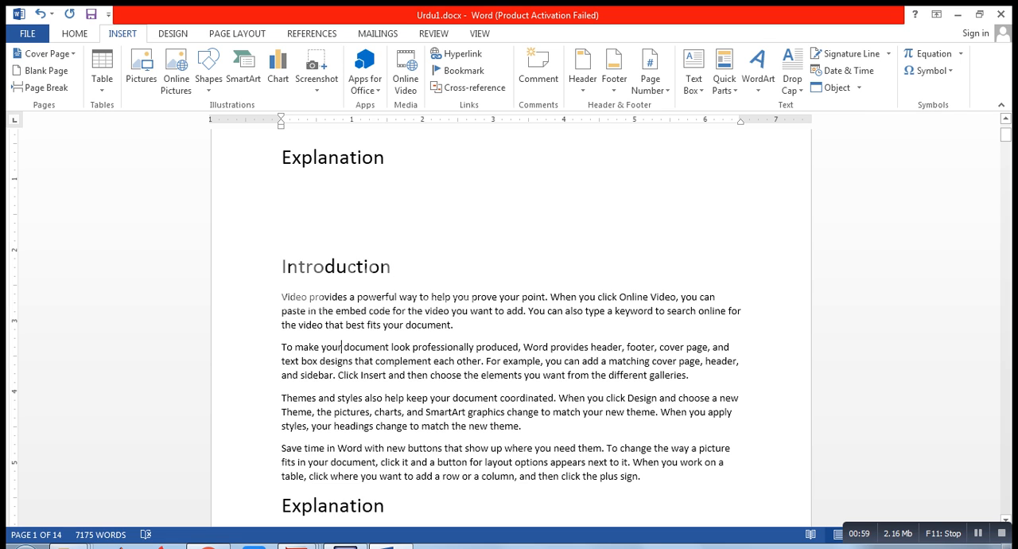
Add the text "It is this" at the end of the first paragraph under the Introduction heading, before the full stop
drag(342, 346, 411, 348)
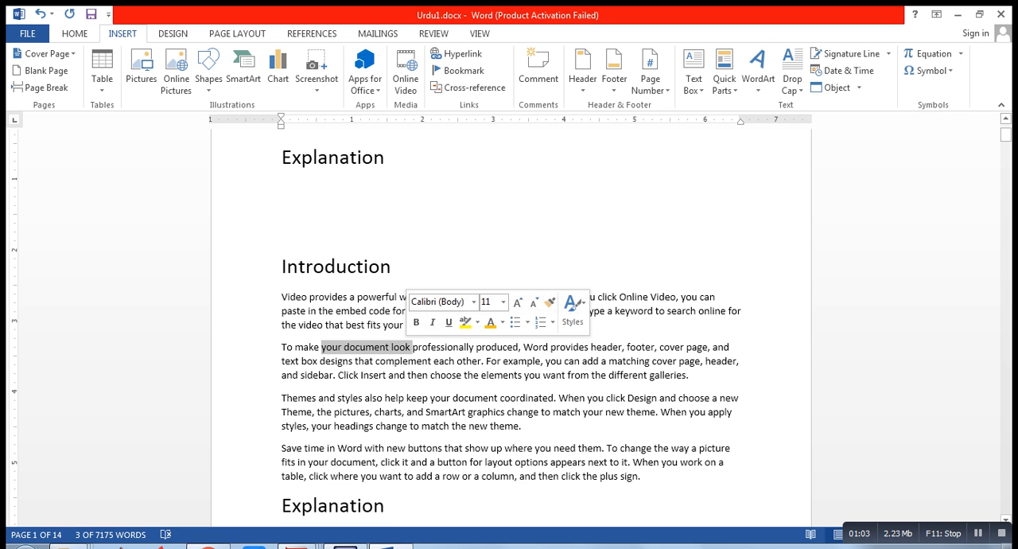
click(405, 347)
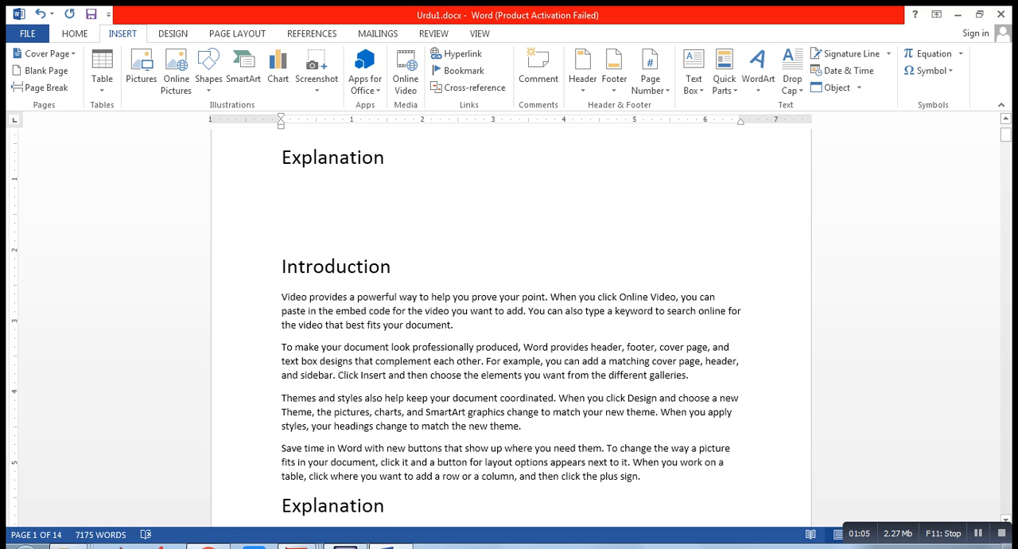
click(454, 325)
drag(346, 325, 450, 326)
click(454, 325)
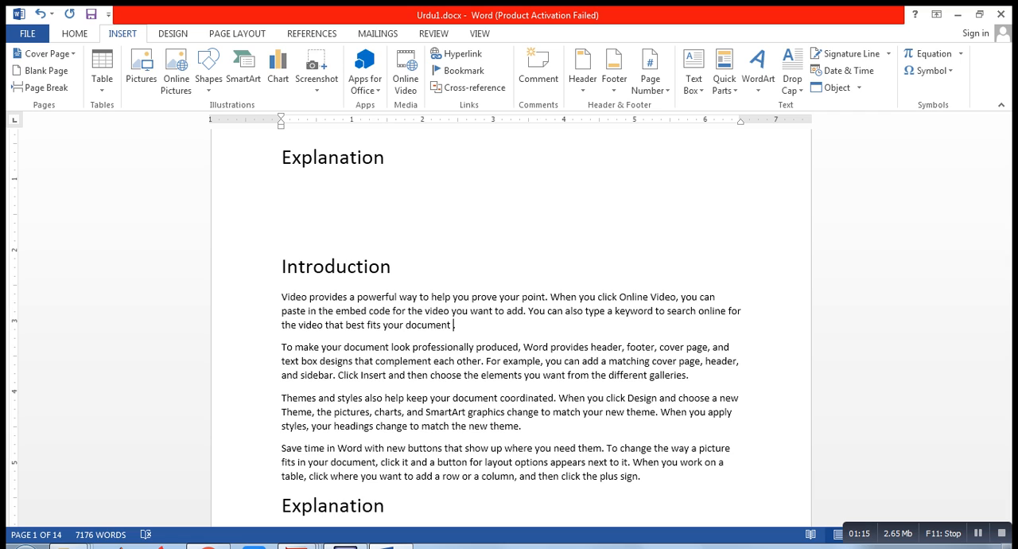
text(It is this.)
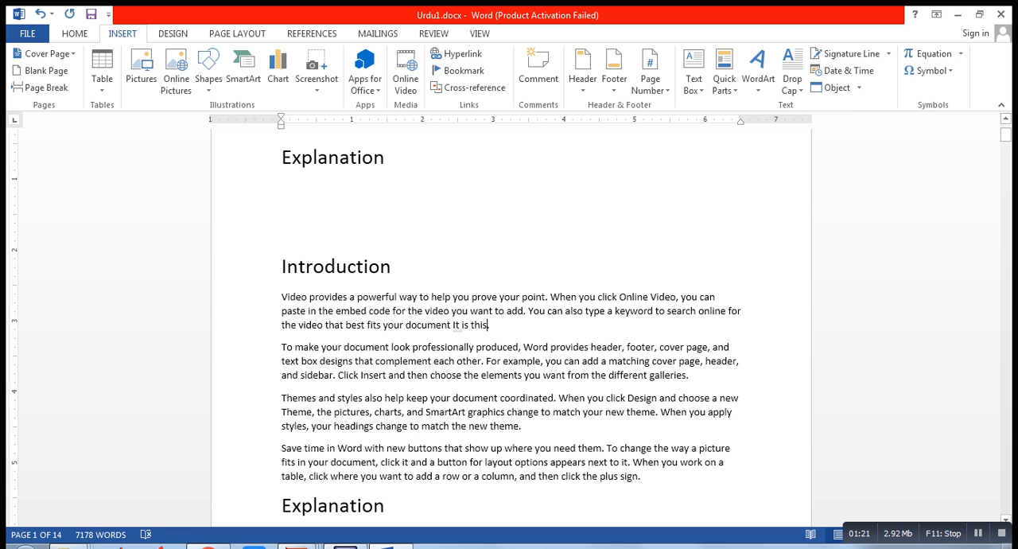
Examine the files on the desktop, such as M1.docx, as link targets for "It is this", and return to the document
drag(452, 325, 487, 325)
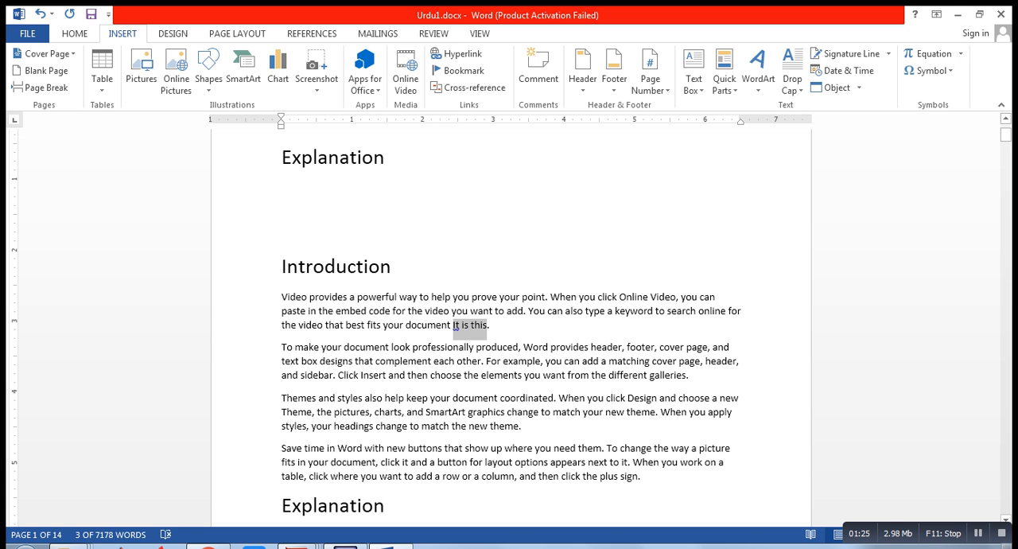
click(958, 14)
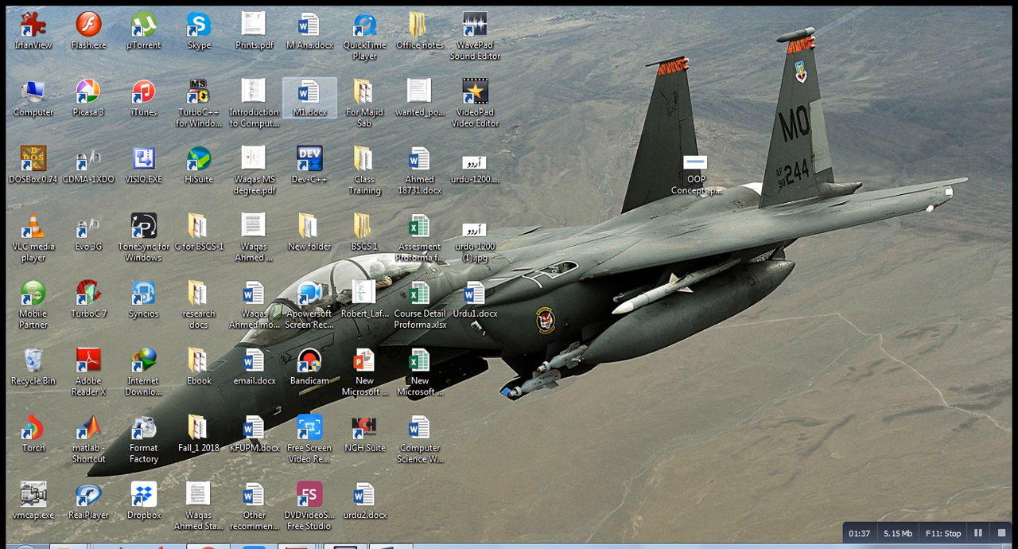
key(ctrl)
key(ctrl)
key(ctrl)
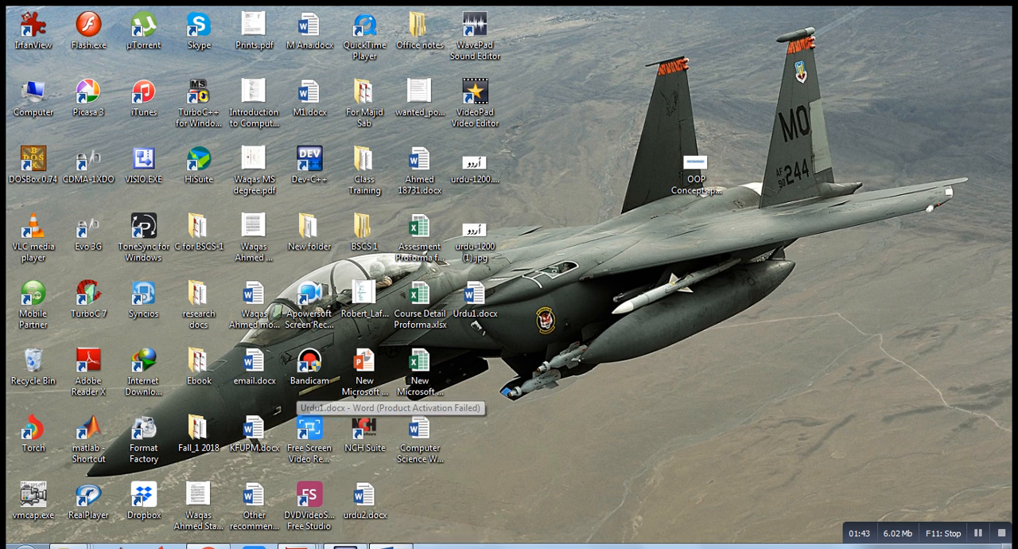
click(389, 477)
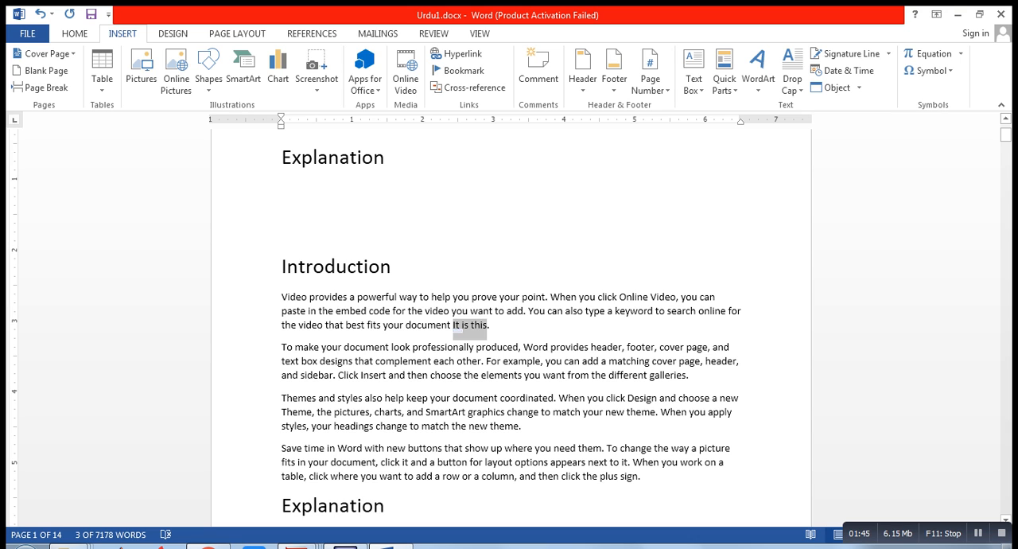
Insert a hyperlink on the text "It is this" that points to the existing file M1.docx on the desktop
click(475, 324)
drag(475, 325, 453, 325)
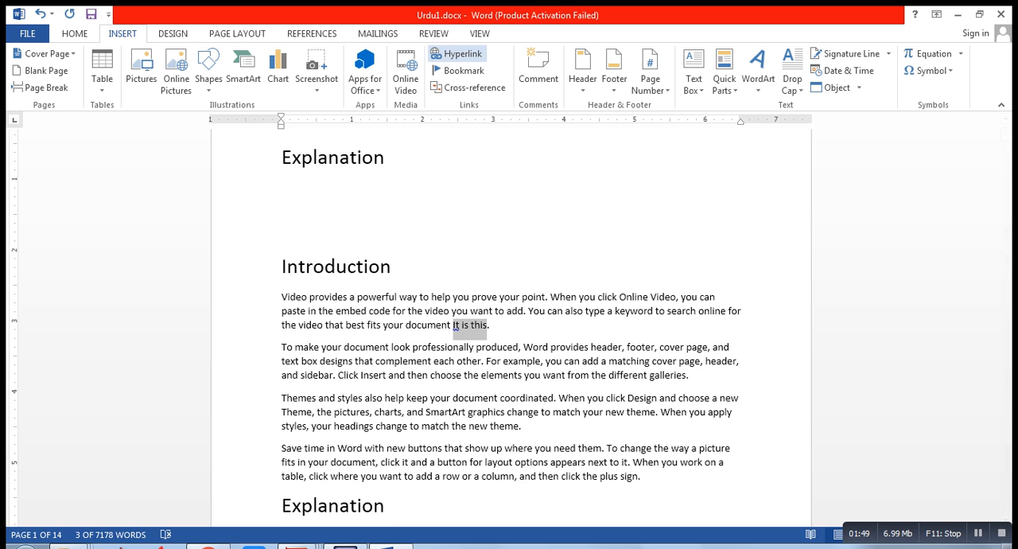
click(457, 55)
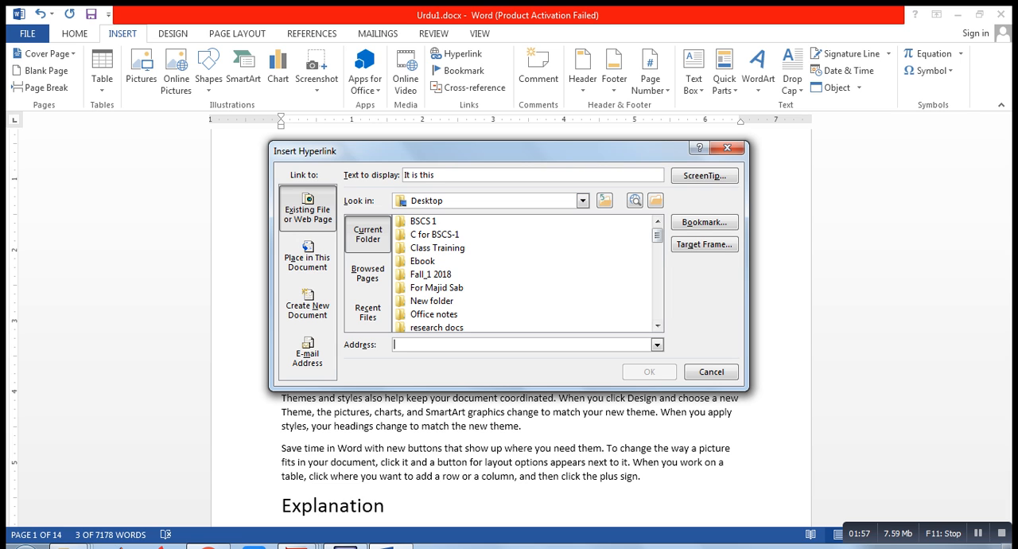
scroll(525, 273, down, 3)
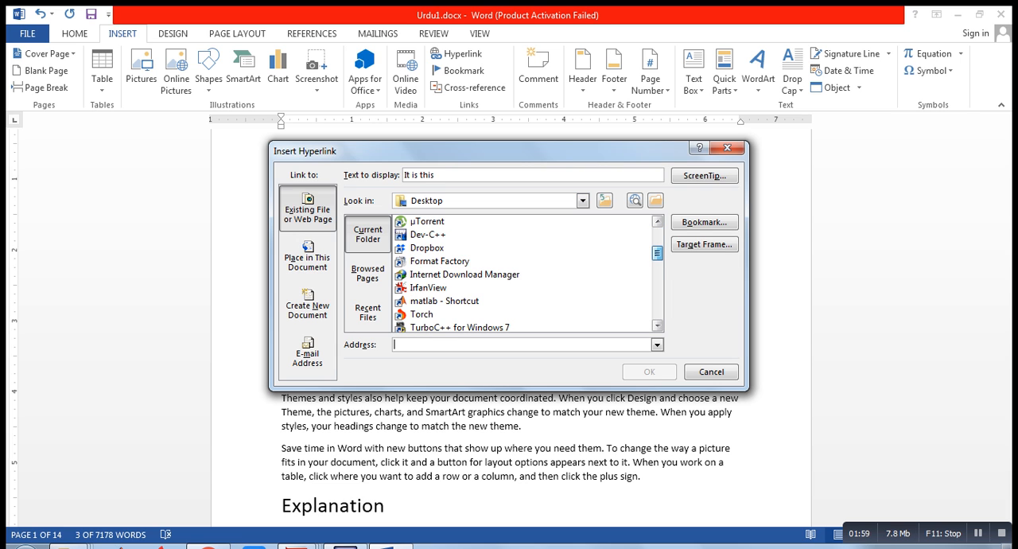
scroll(525, 274, down, 4)
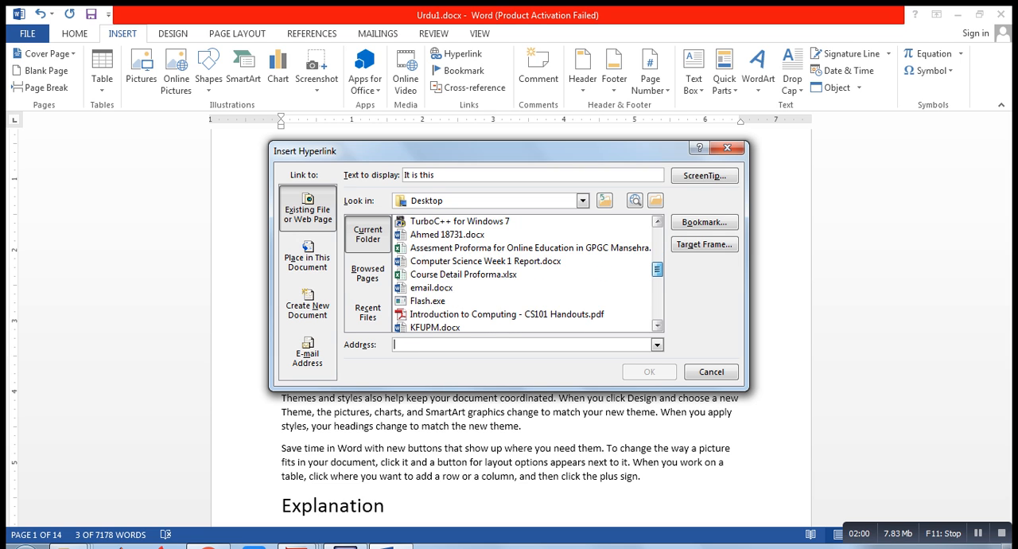
drag(657, 276, 657, 279)
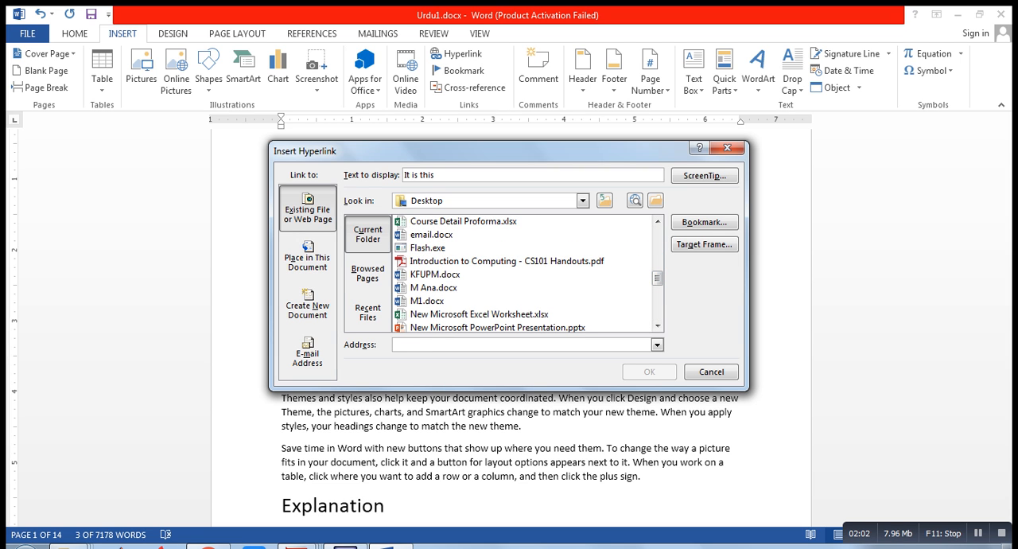
click(428, 302)
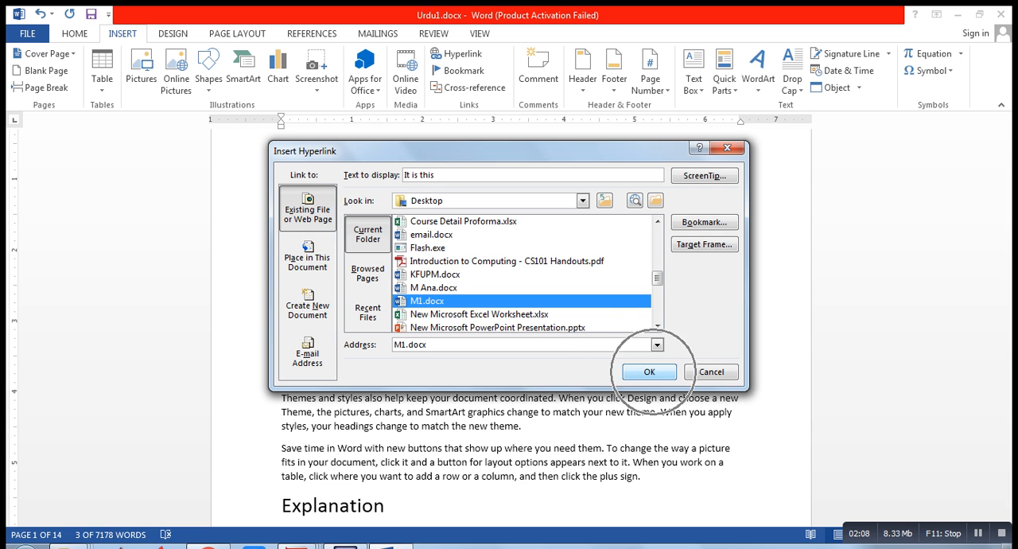
click(649, 371)
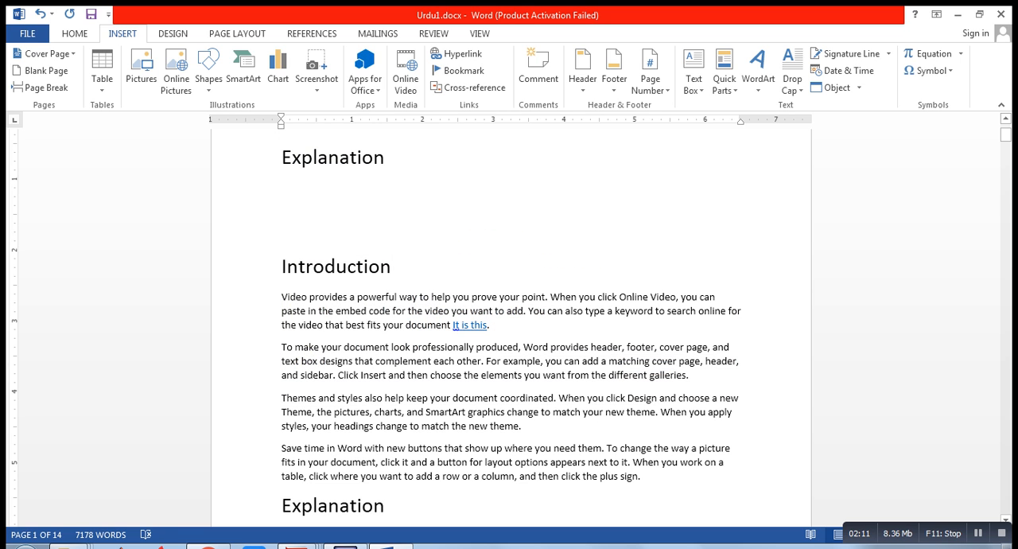
Try to follow the "It is this" hyperlink to M1.docx, and look at the target file on the desktop
click(456, 323)
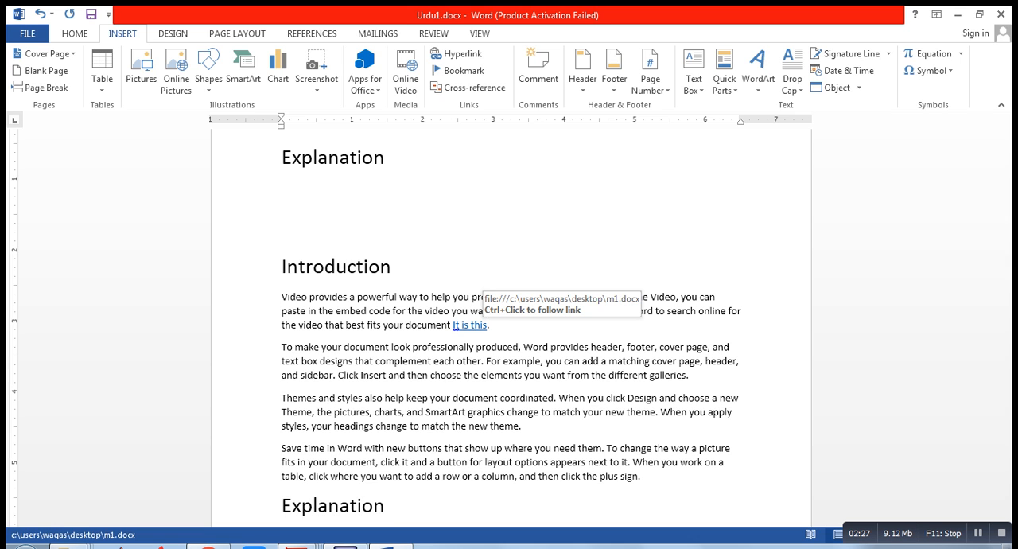
drag(453, 325, 487, 325)
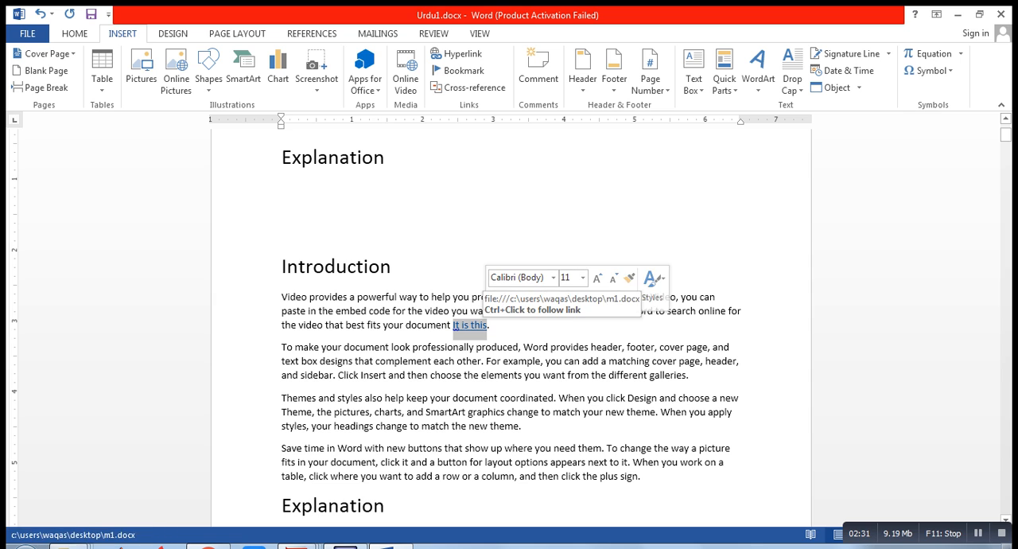
click(470, 325)
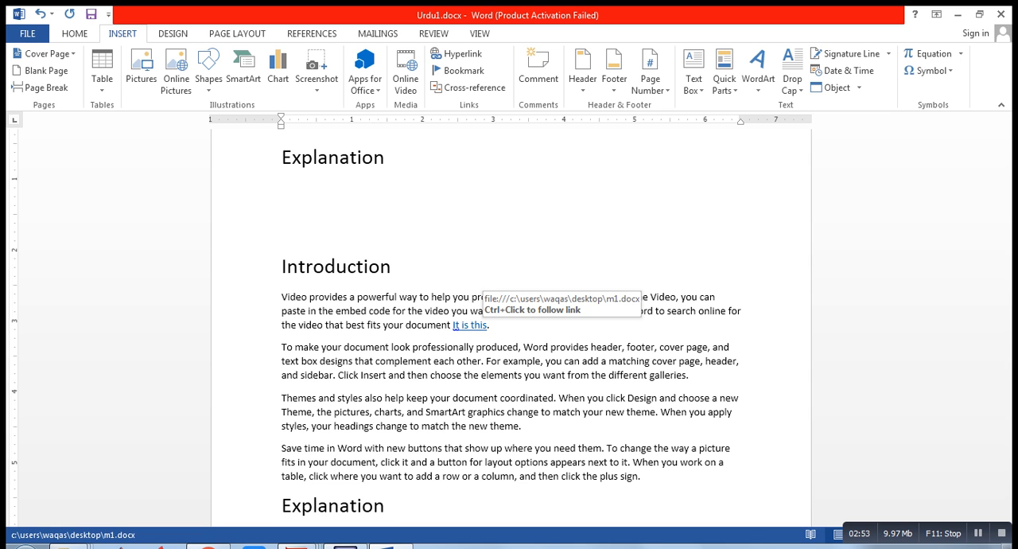
ctrl+click(471, 324)
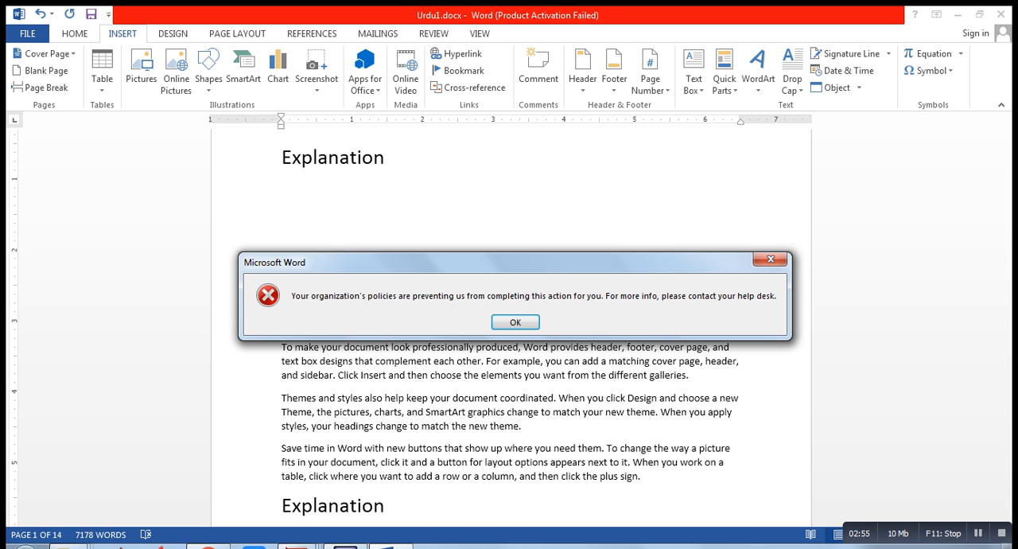
key(Return)
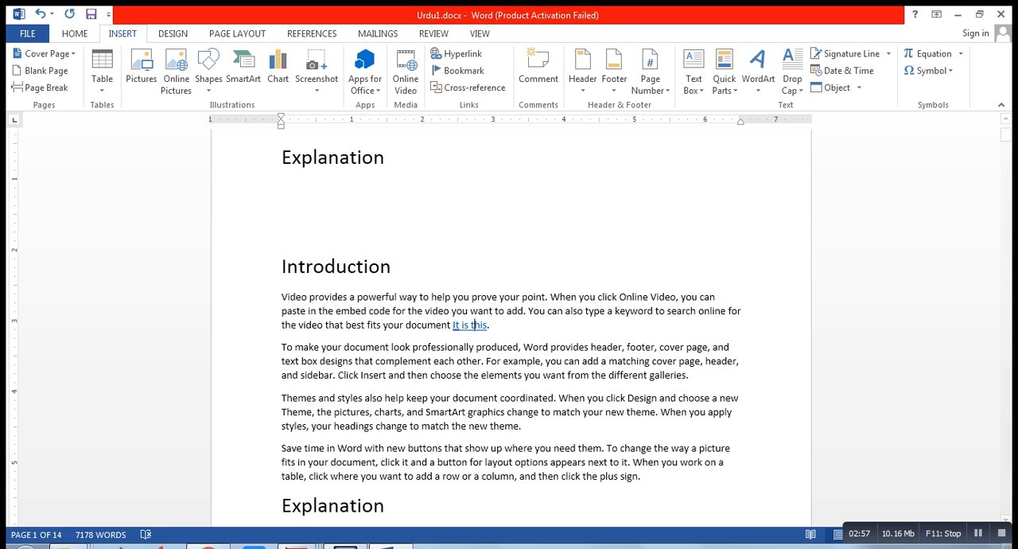
click(958, 14)
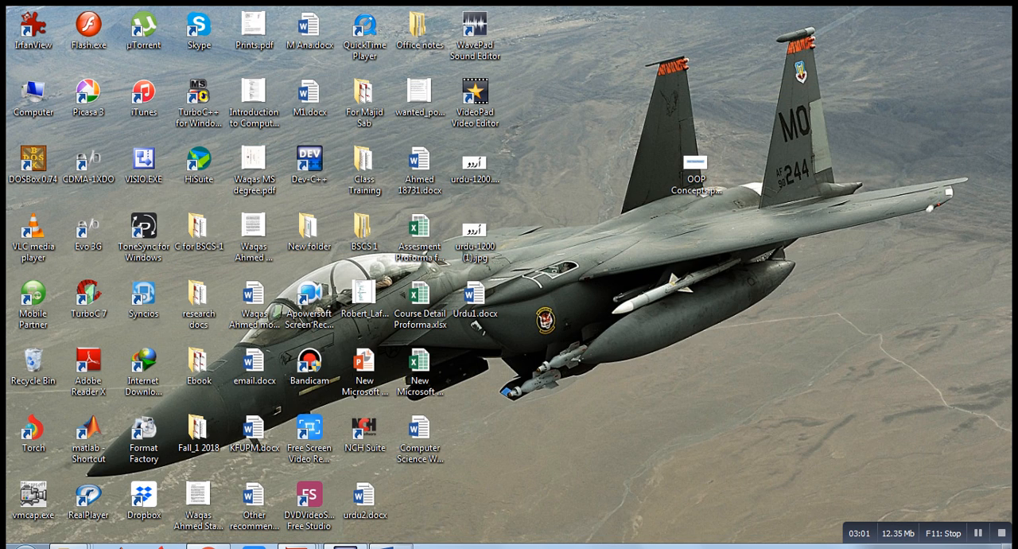
click(391, 547)
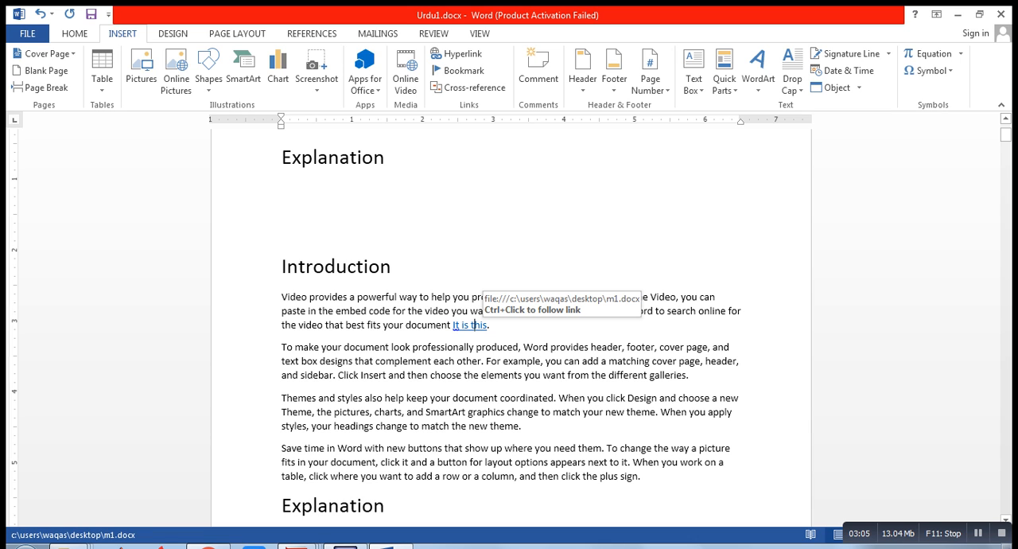
click(474, 324)
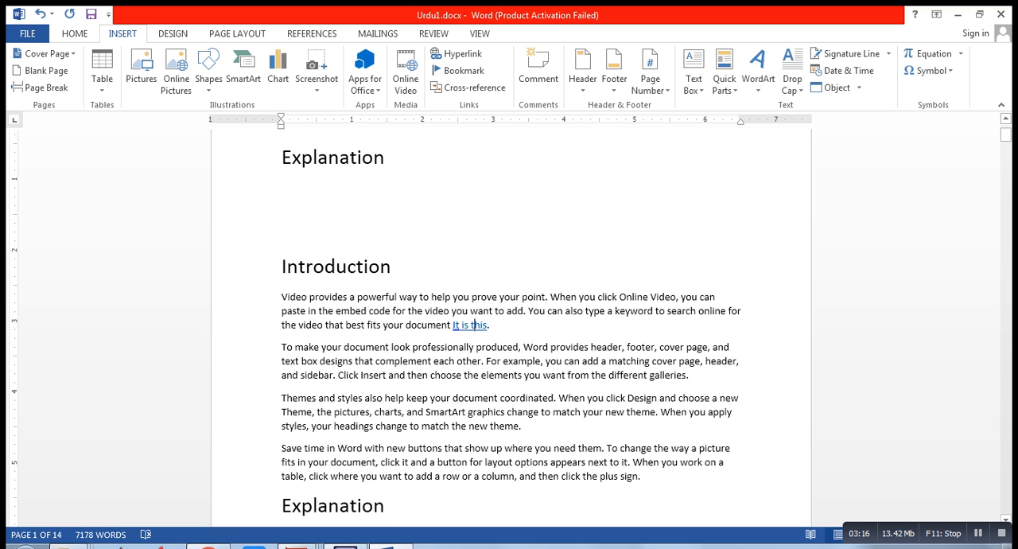
Insert a hyperlink on "complement each other" in the second Introduction paragraph that points to KFUPM.docx on the desktop
drag(376, 360, 481, 362)
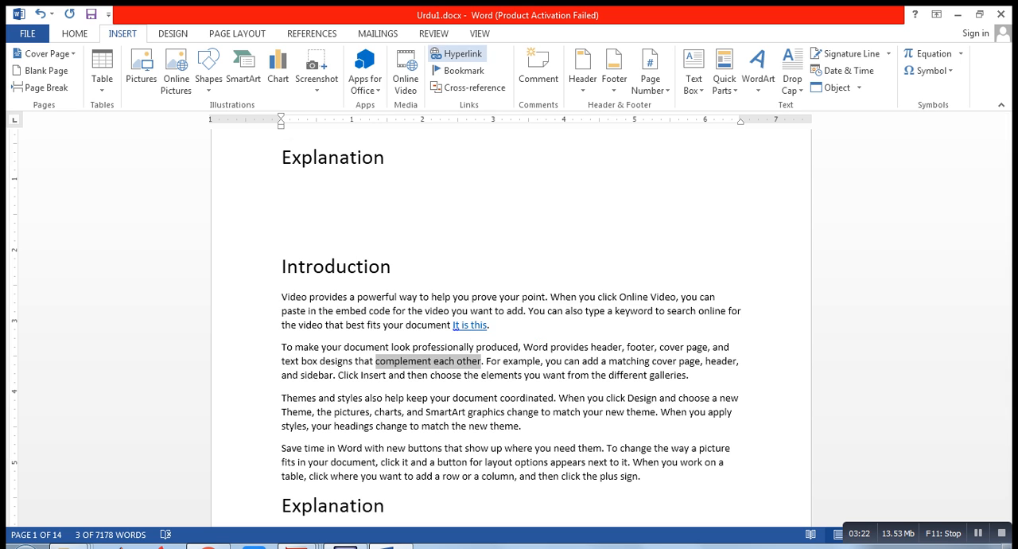
click(458, 53)
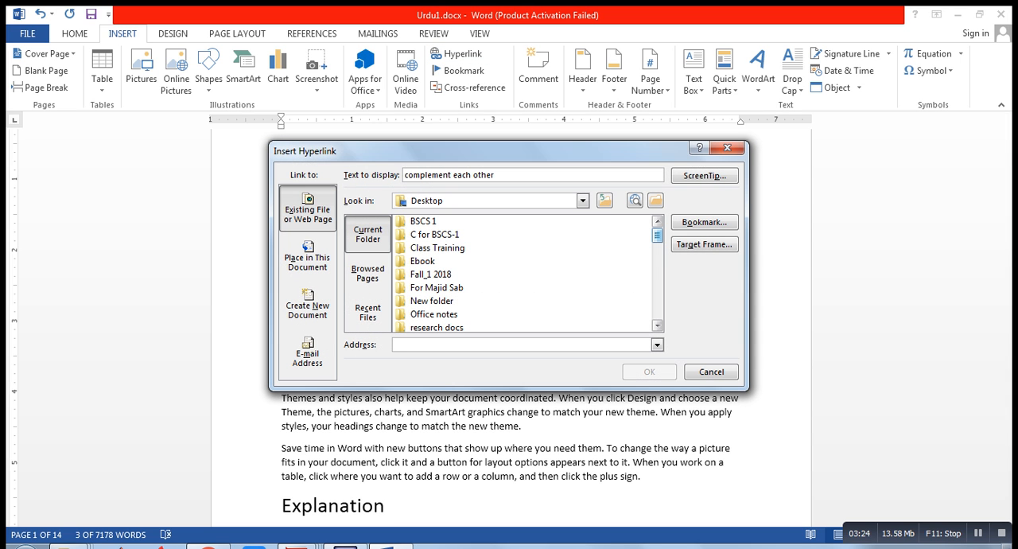
drag(657, 235, 658, 277)
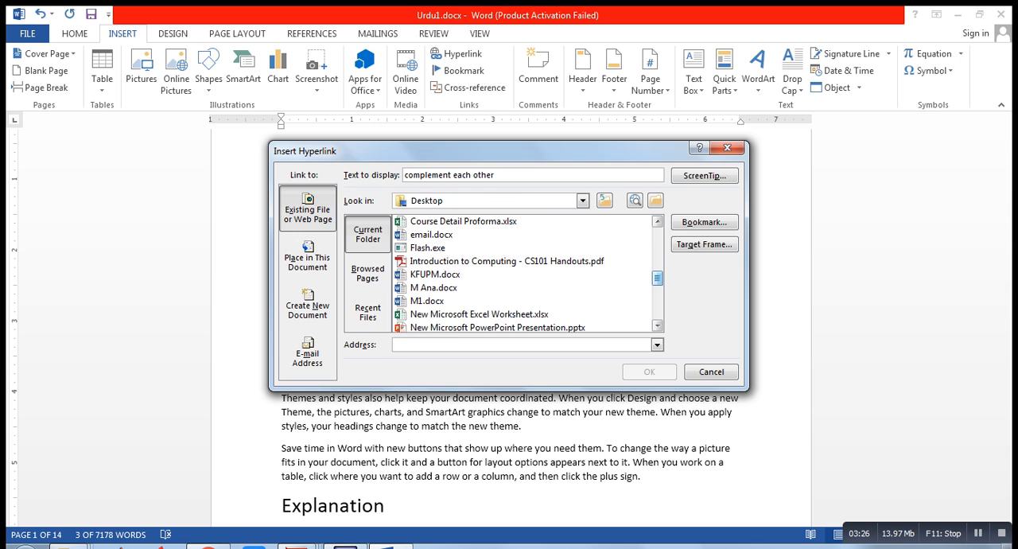
click(435, 274)
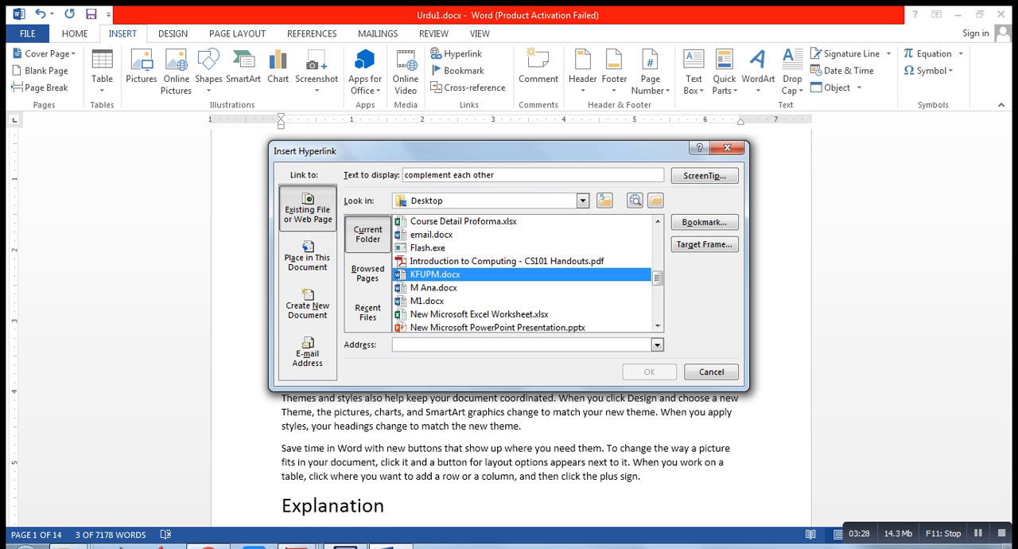
key(Return)
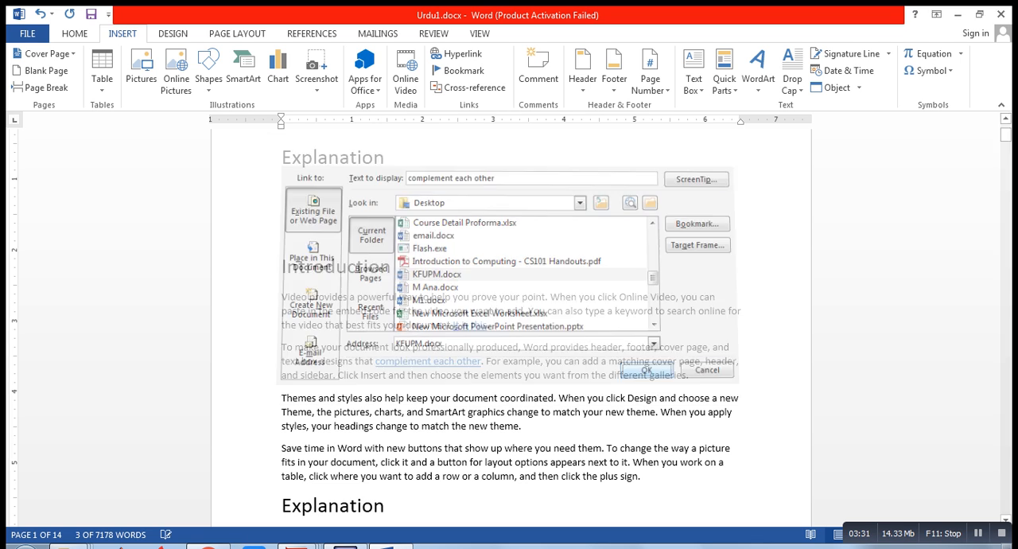
Try to follow the "complement each other" hyperlink to KFUPM.docx
ctrl+click(415, 362)
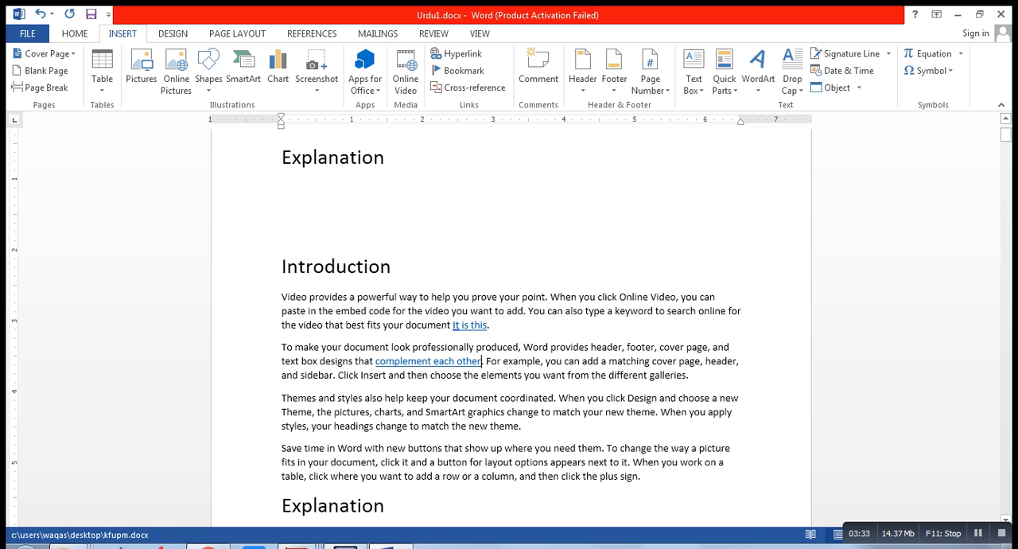
key(Return)
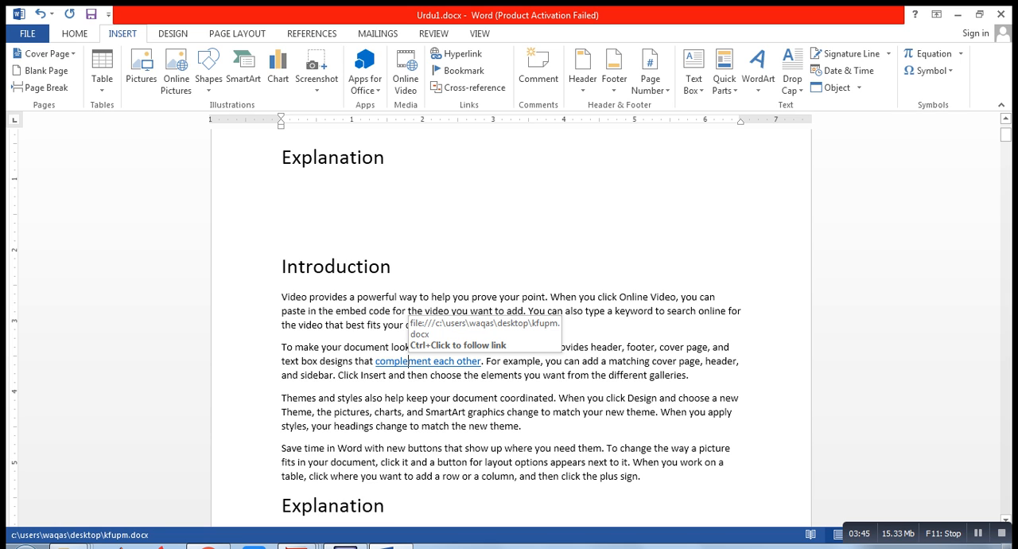
key(ctrl)
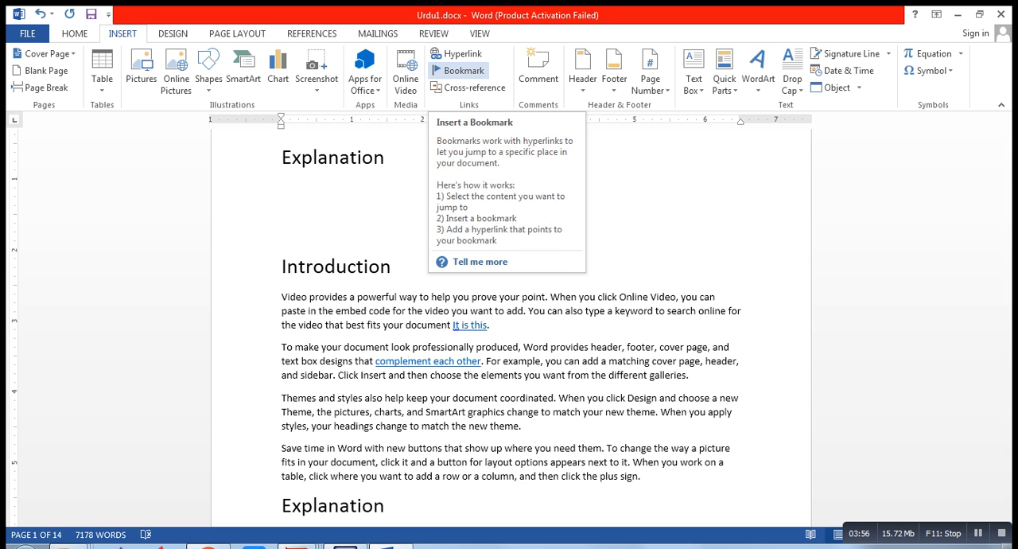
Look at the Bookmark dialog's options and close it without adding a bookmark
click(460, 70)
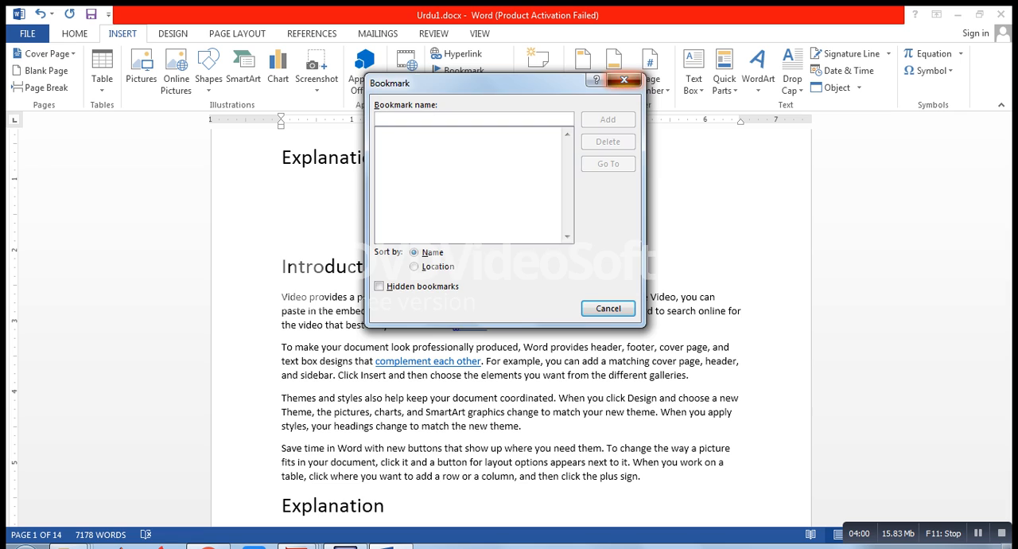
click(625, 80)
click(460, 70)
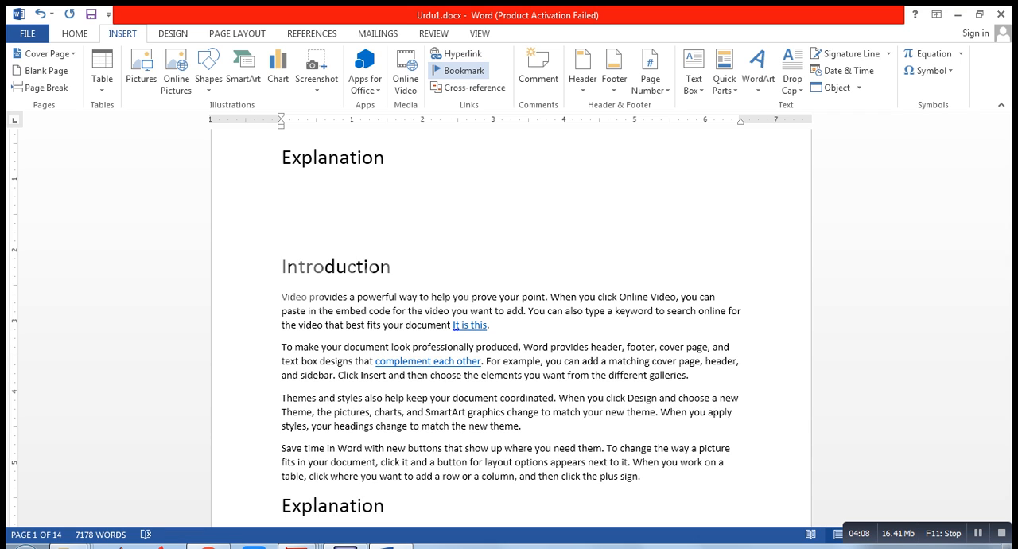
click(609, 198)
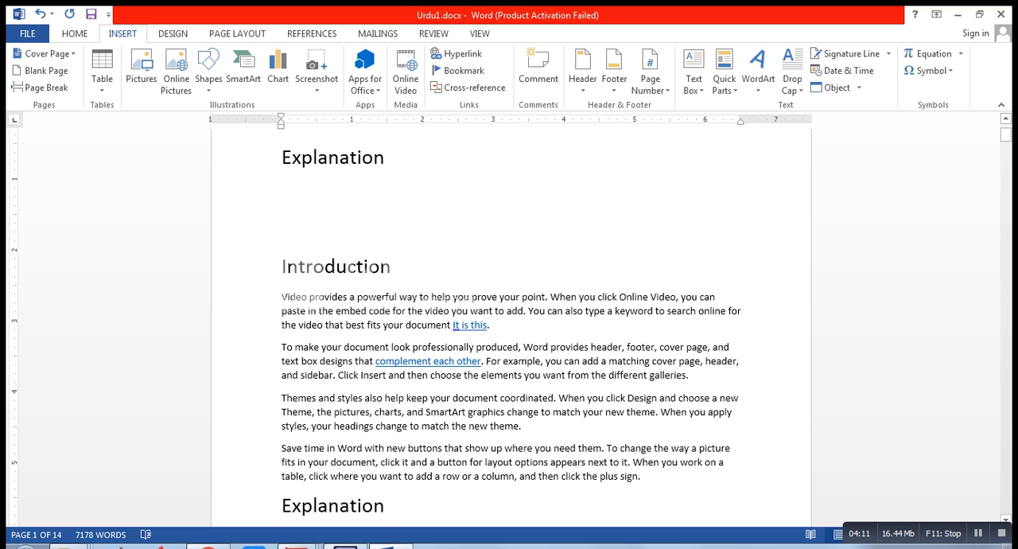
Insert blank paragraphs below the Introduction and Explanation titles on page 1 to push the body text onto page 2
click(334, 156)
drag(1006, 135, 1006, 125)
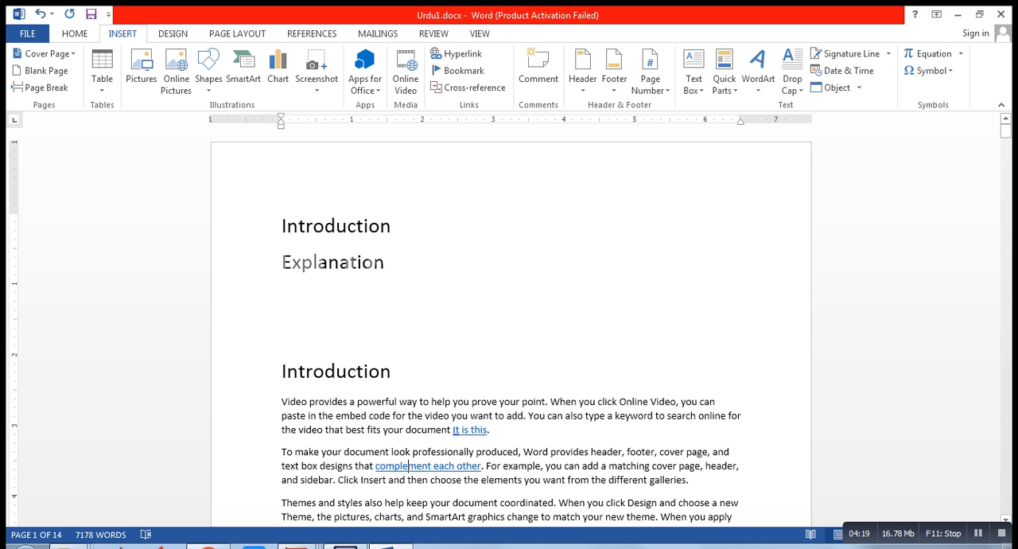
drag(385, 263, 283, 225)
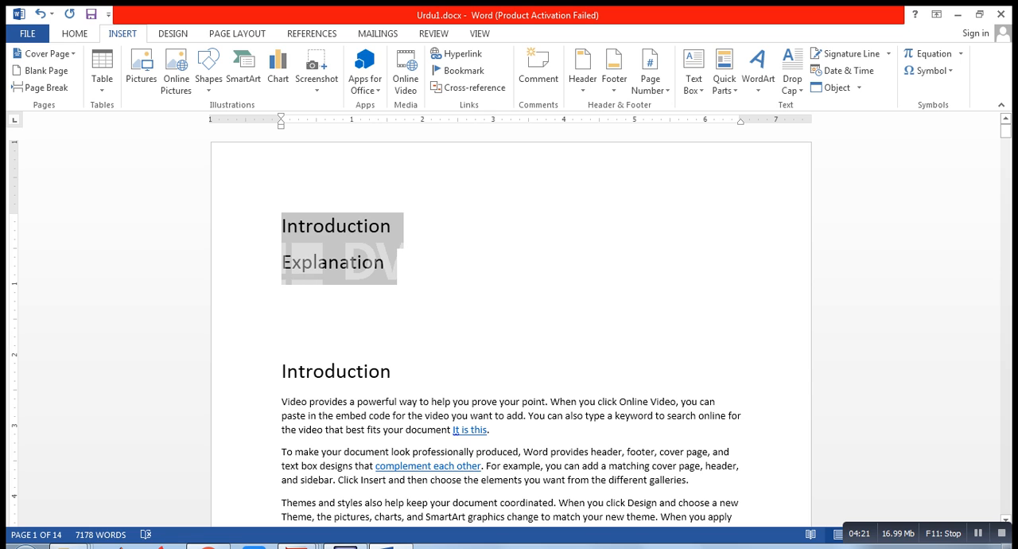
click(283, 299)
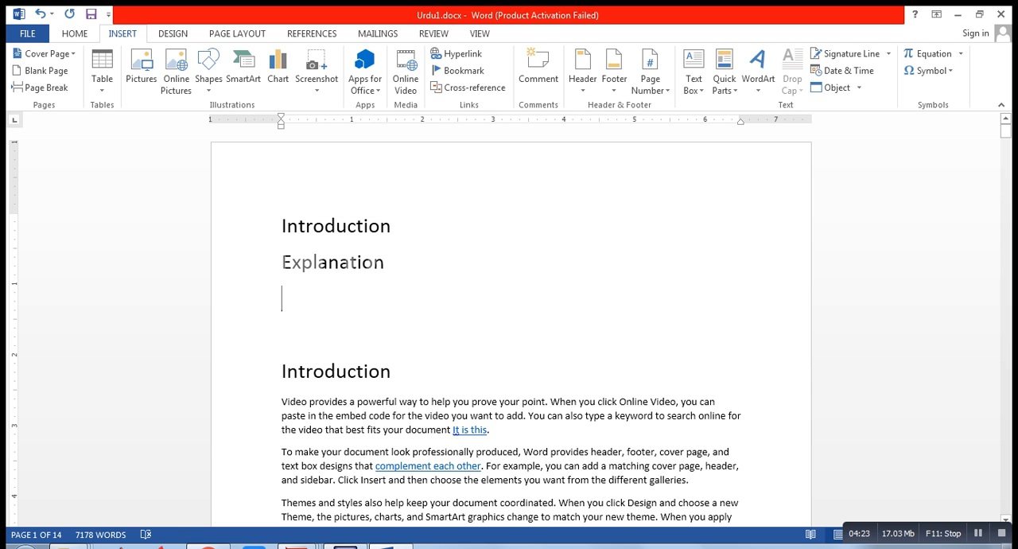
key(Return)
key(Return)
key(Return)
key(Return)
key(Return)
key(Return)
key(Return)
key(Return)
key(Return)
key(Return)
key(Return)
key(Return)
key(Return)
key(Return)
key(Return)
key(Return)
key(Return)
key(Return)
key(Return)
key(Return)
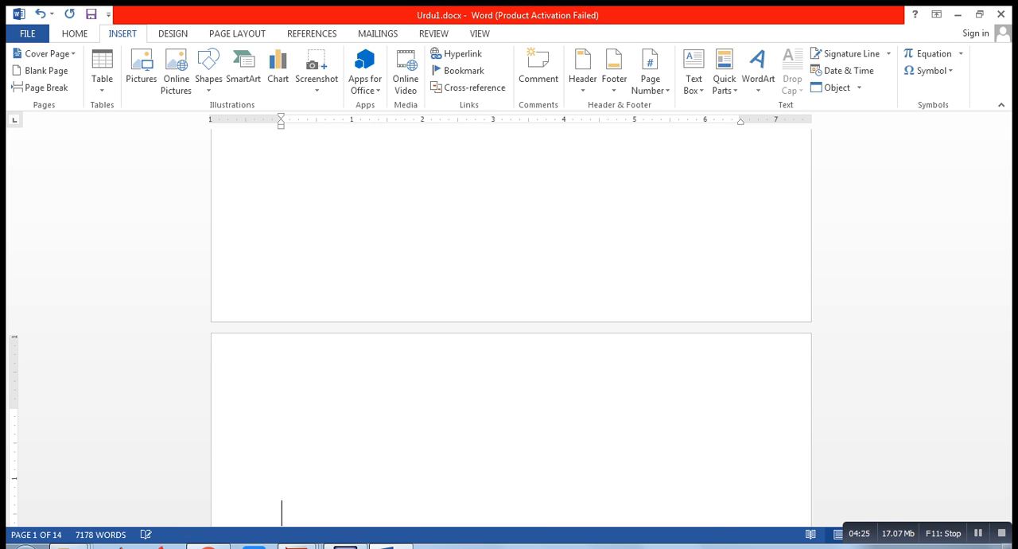
key(Return)
key(Return)
key(Return)
key(Return)
key(Return)
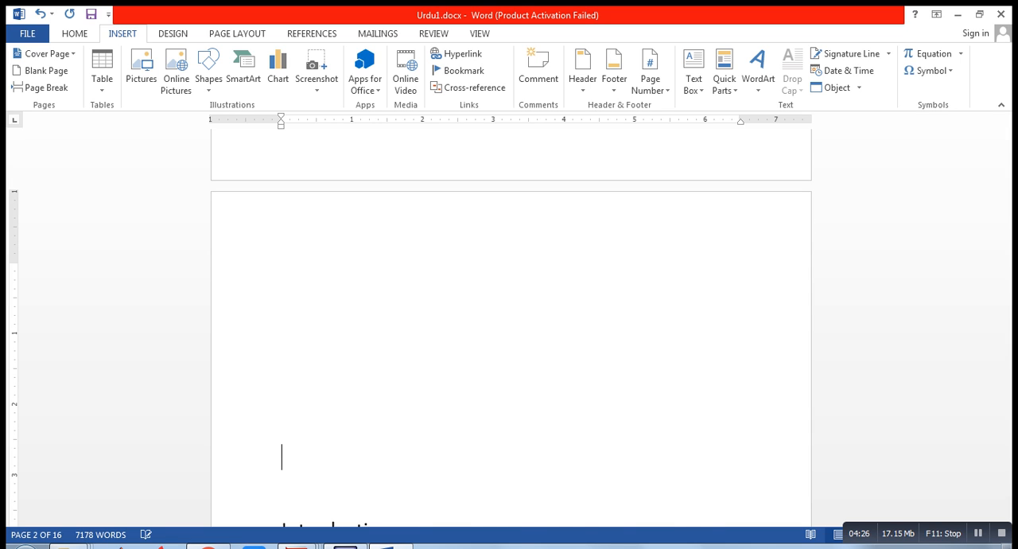
Delete the blank space directly above the body's Introduction heading on page 2 and undo the excess deletion of its first letters
key(Delete)
key(Delete)
key(Delete)
key(Delete)
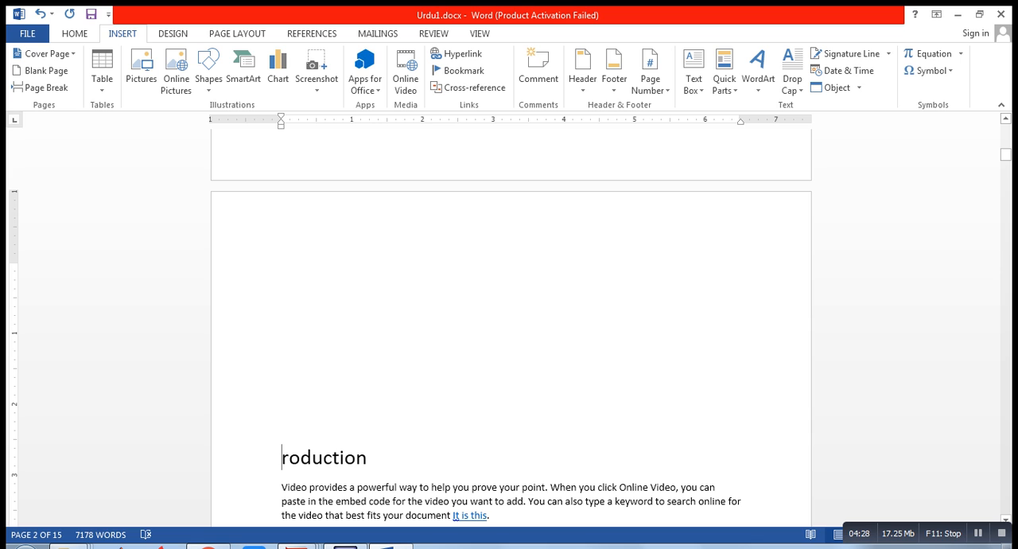
key(ctrl+z)
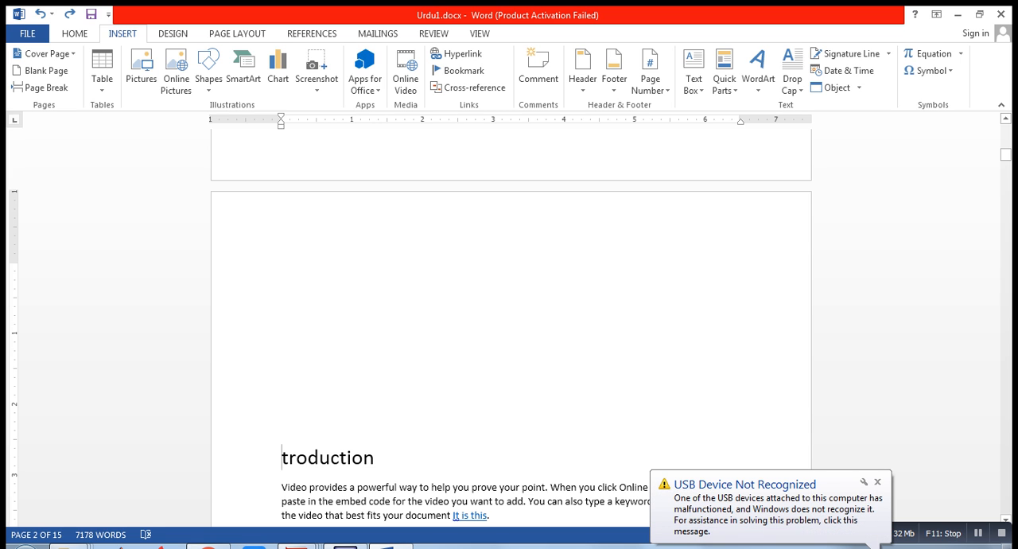
key(ctrl+z)
key(ctrl+z)
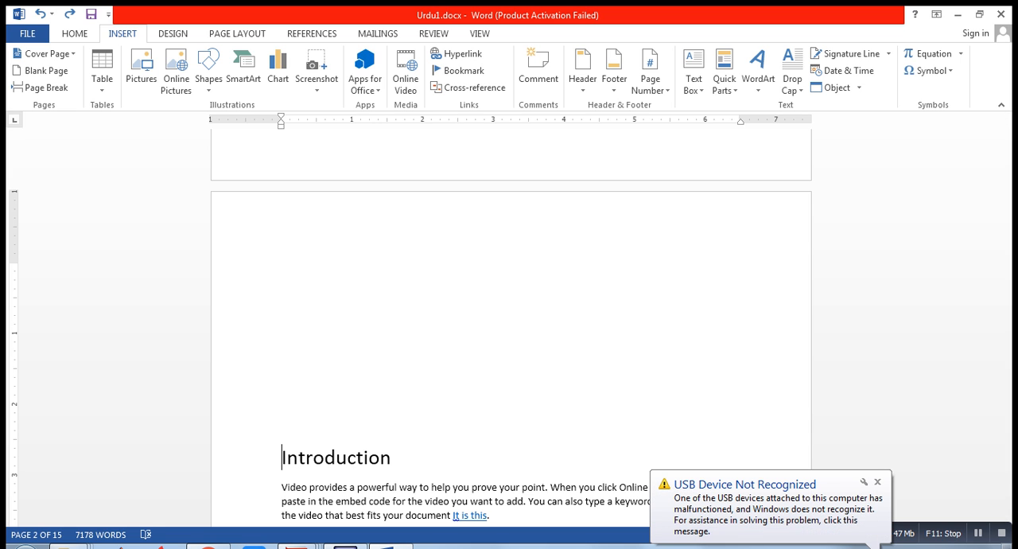
Delete the remaining blank paragraphs above the Introduction heading so that it starts at the top of page 2
key(Up)
key(Up)
key(Up)
key(Up)
key(Up)
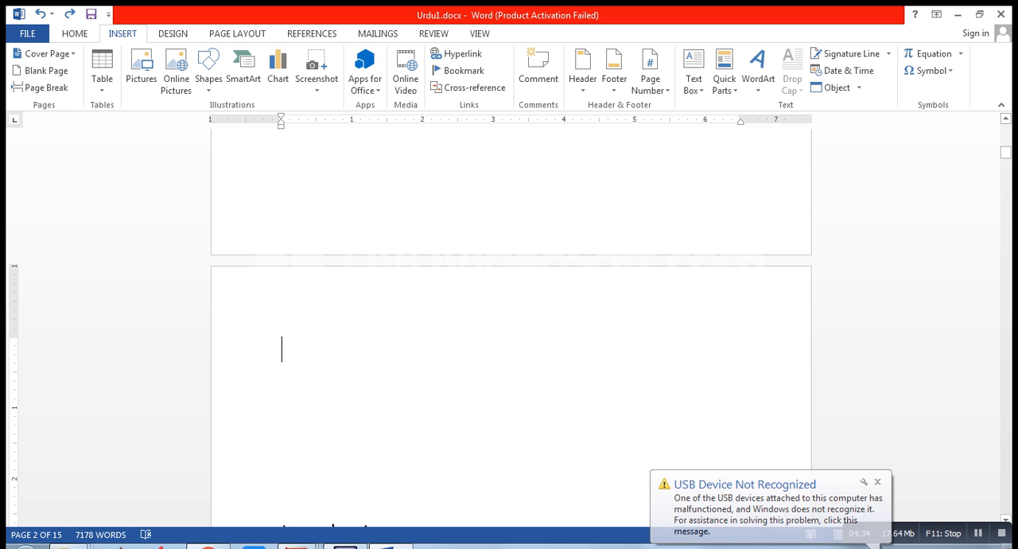
key(Delete)
key(Delete)
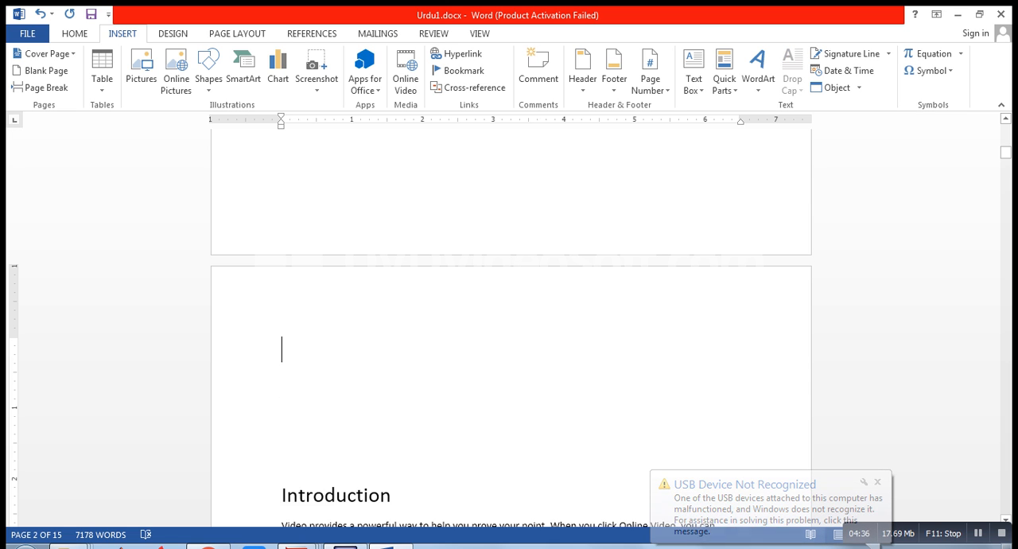
key(Delete)
key(Delete)
key(Delete)
key(Delete)
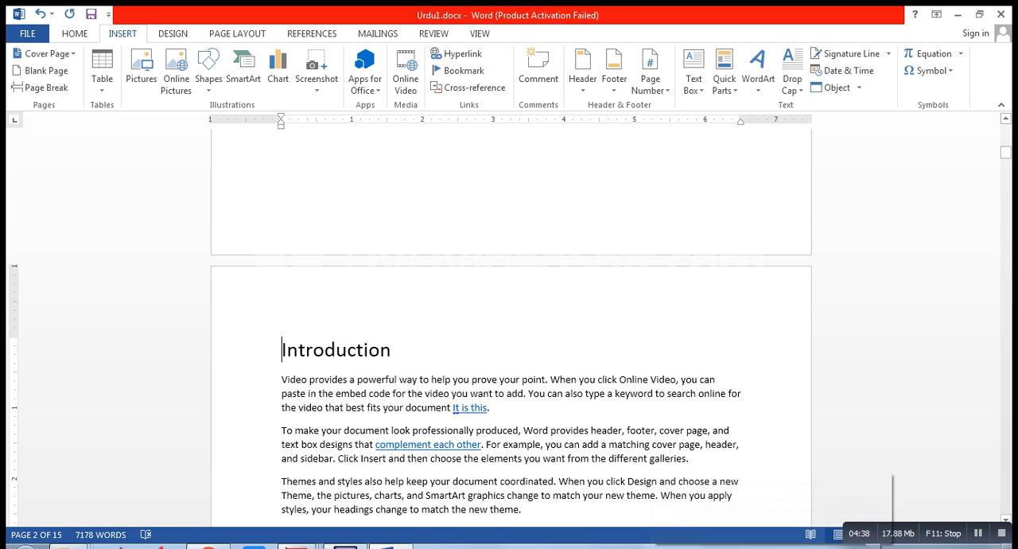
Compare the Introduction and Explanation titles on page 1 with the matching sections of body text on page 2
key(Up)
key(Up)
key(Up)
key(Up)
key(Up)
key(Up)
key(Up)
key(Up)
key(Up)
key(Up)
key(Up)
key(Up)
key(Up)
key(Up)
key(Up)
key(Up)
key(Up)
key(Up)
key(Up)
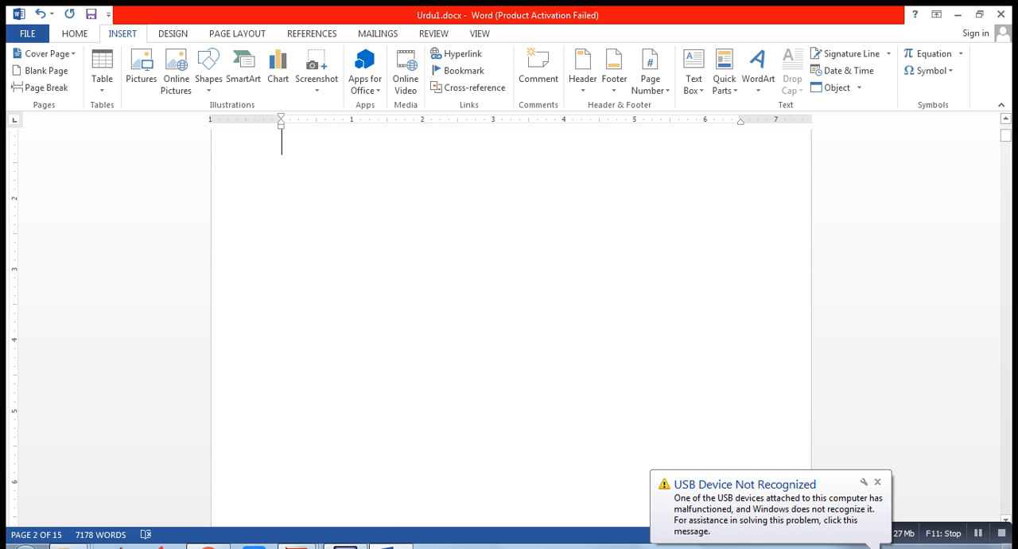
key(Delete)
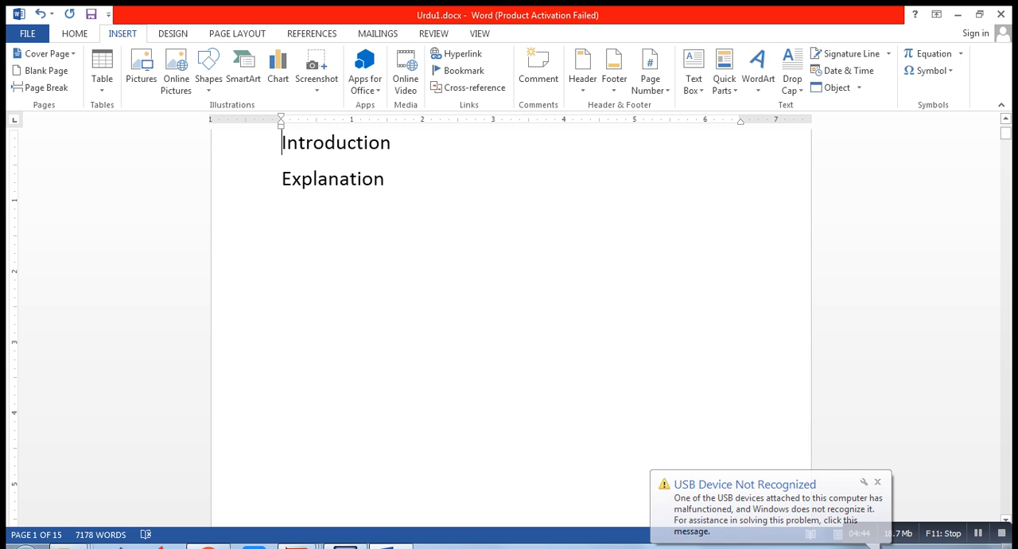
drag(392, 143, 281, 144)
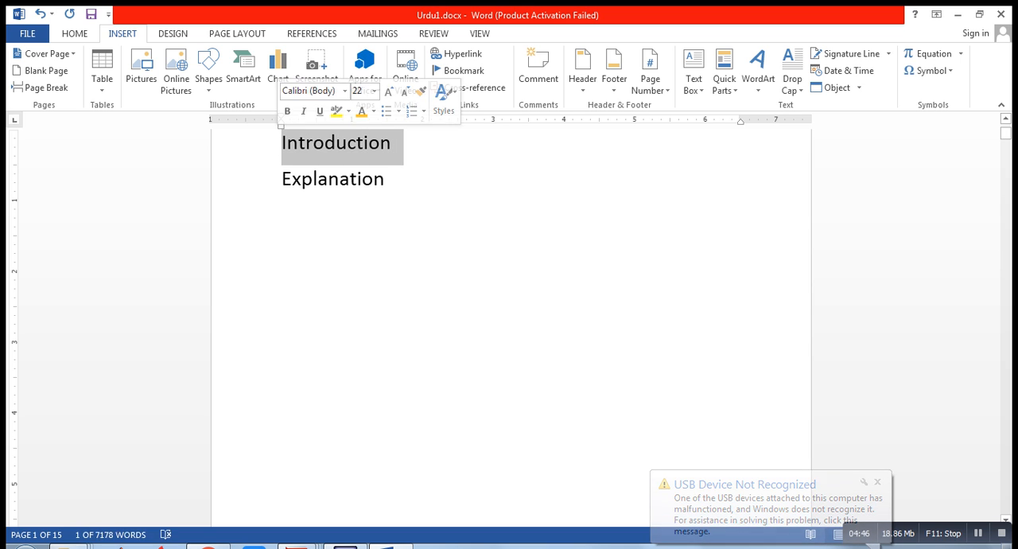
drag(385, 180, 291, 179)
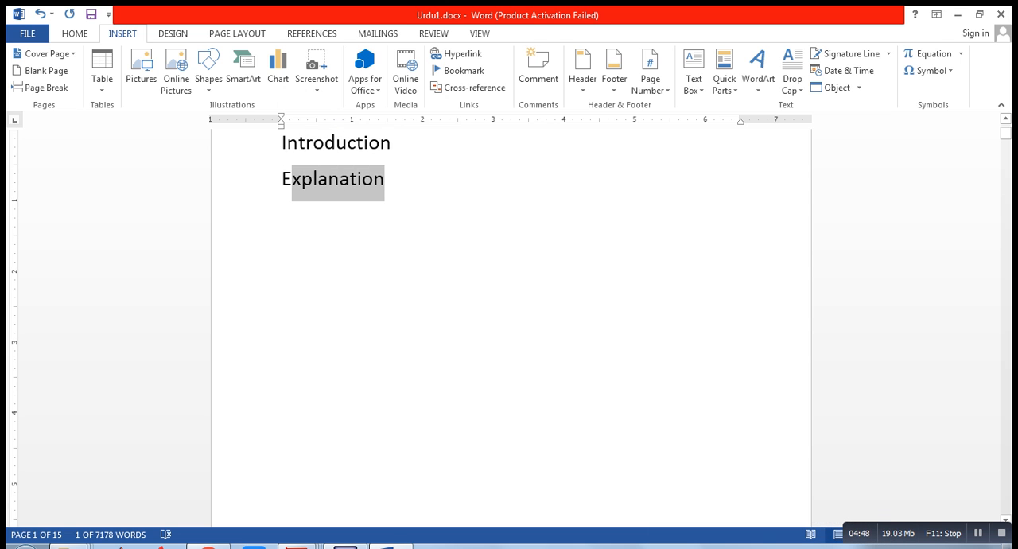
click(283, 215)
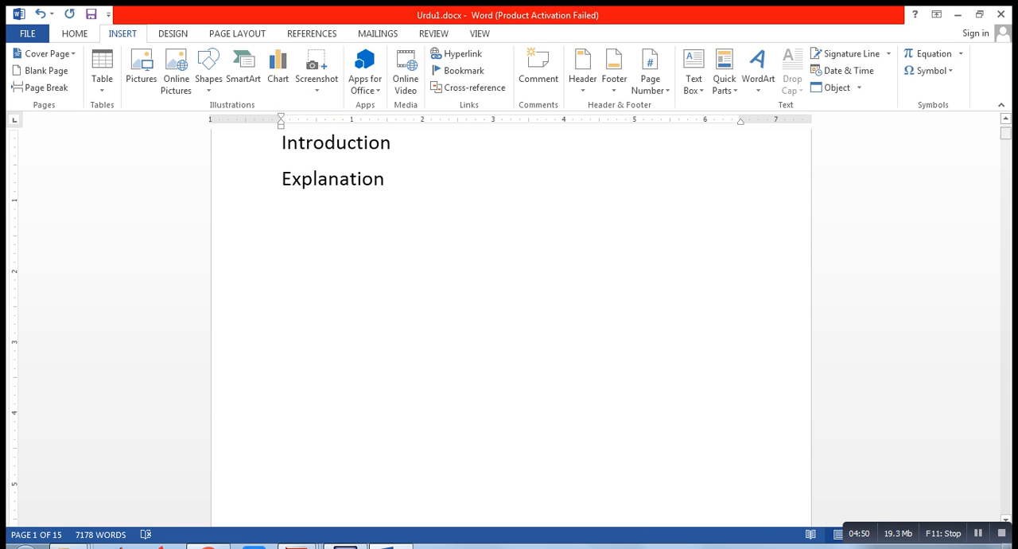
drag(1006, 134, 1007, 156)
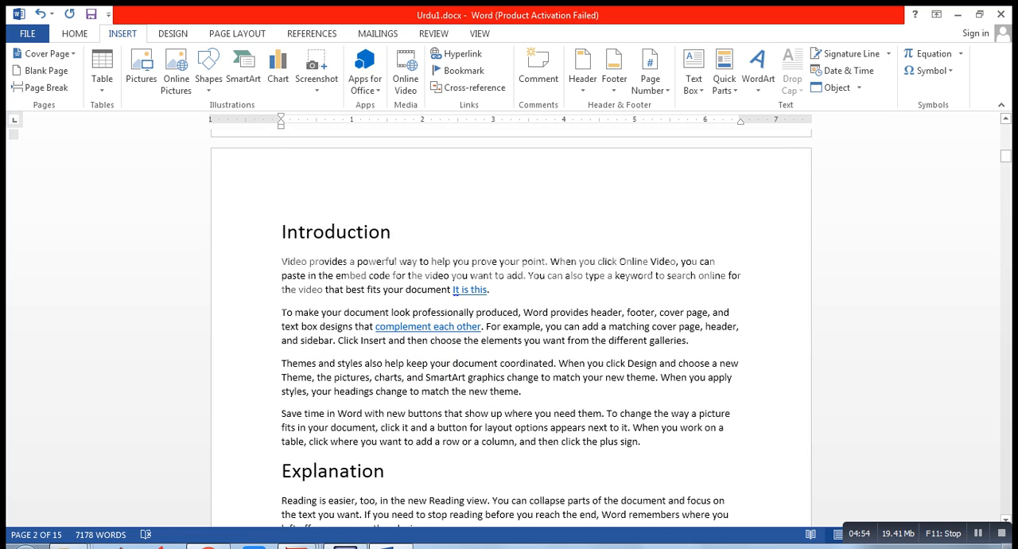
drag(282, 262, 653, 414)
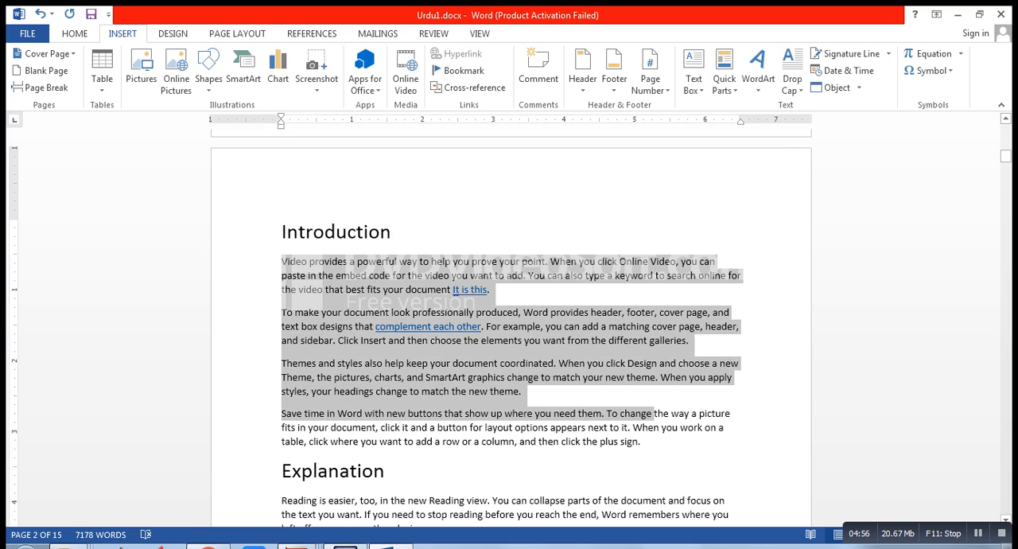
click(282, 471)
drag(283, 500, 567, 427)
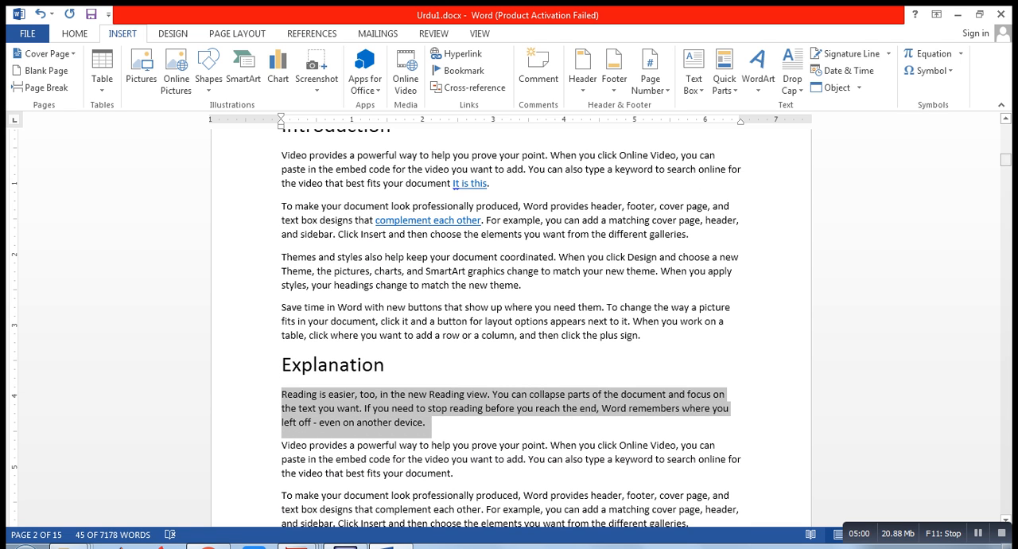
drag(1005, 159, 1006, 130)
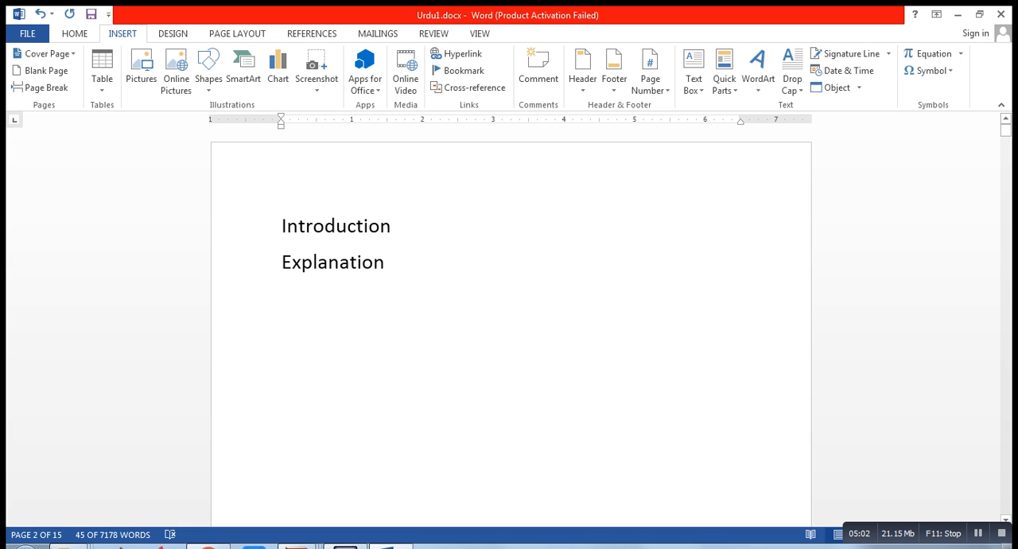
Try to add a bookmark named Exp to the Explanation title on page 1
drag(386, 262, 282, 264)
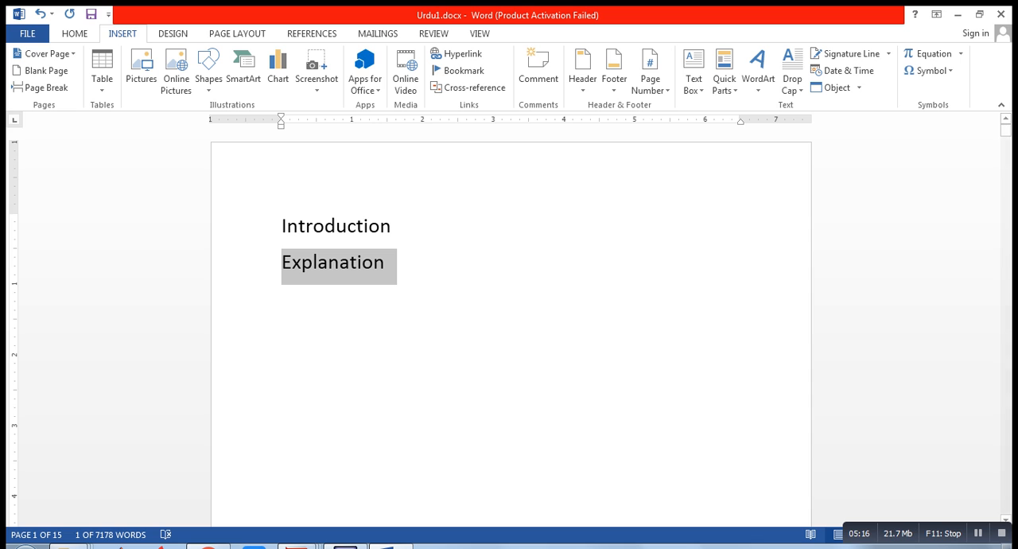
click(459, 70)
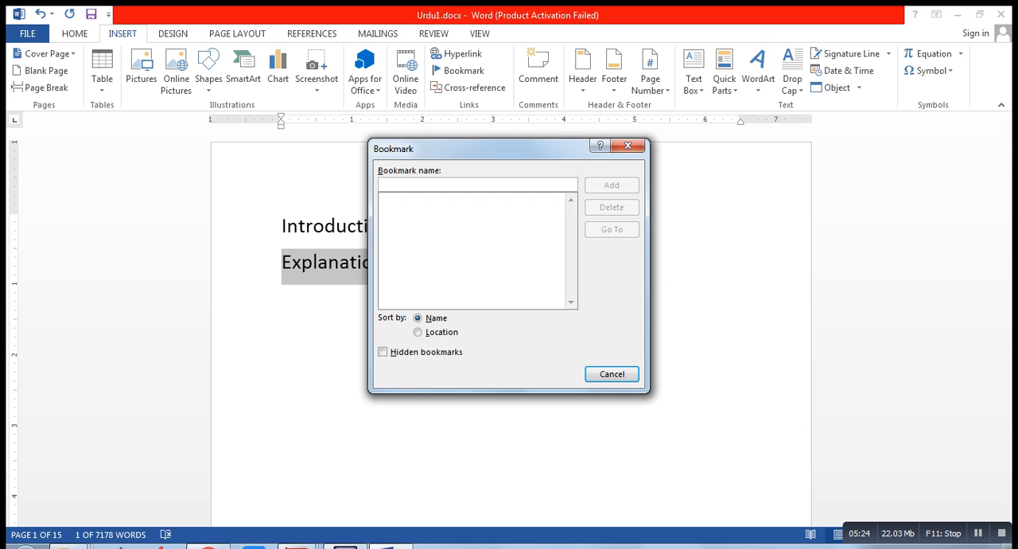
text(Exp)
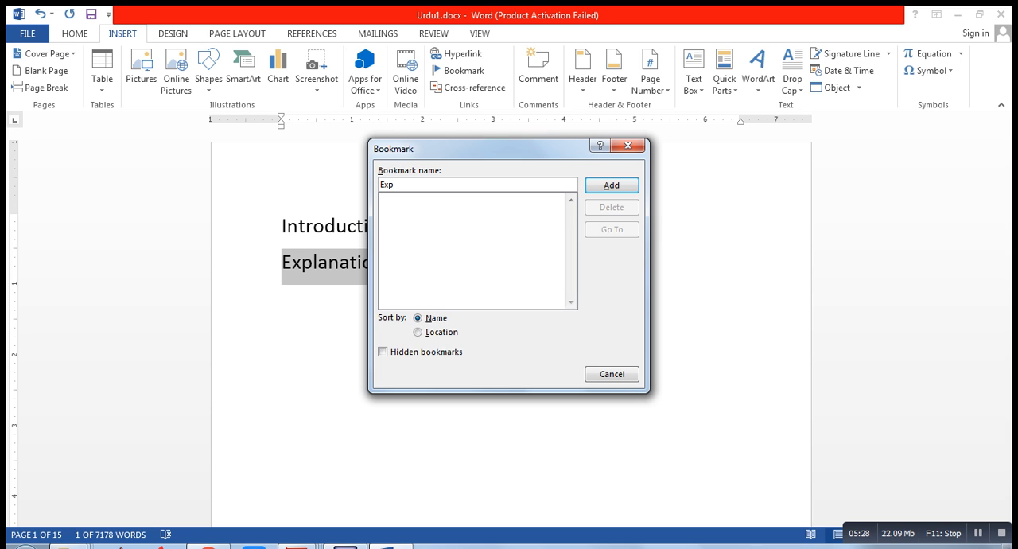
key(Return)
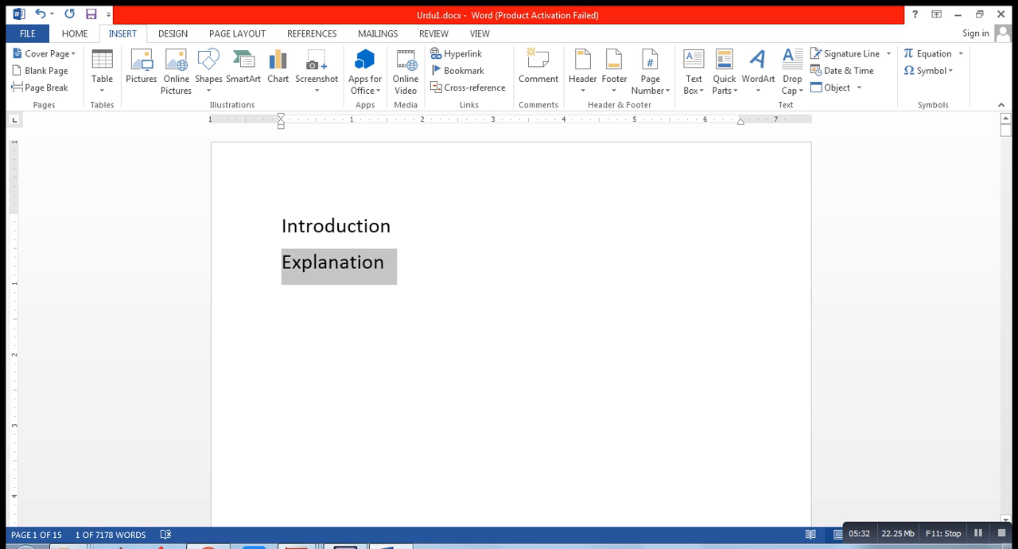
click(283, 298)
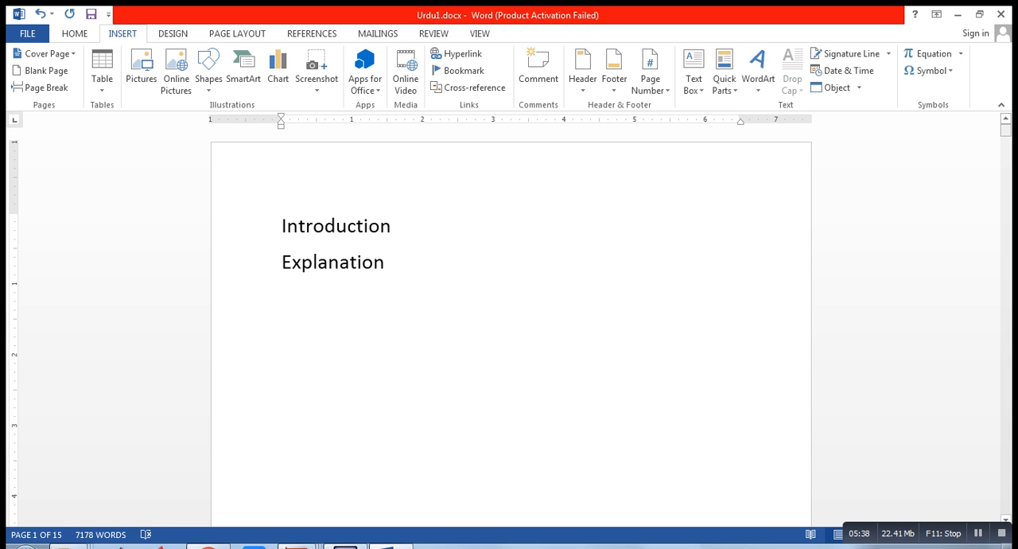
key(shift+Up)
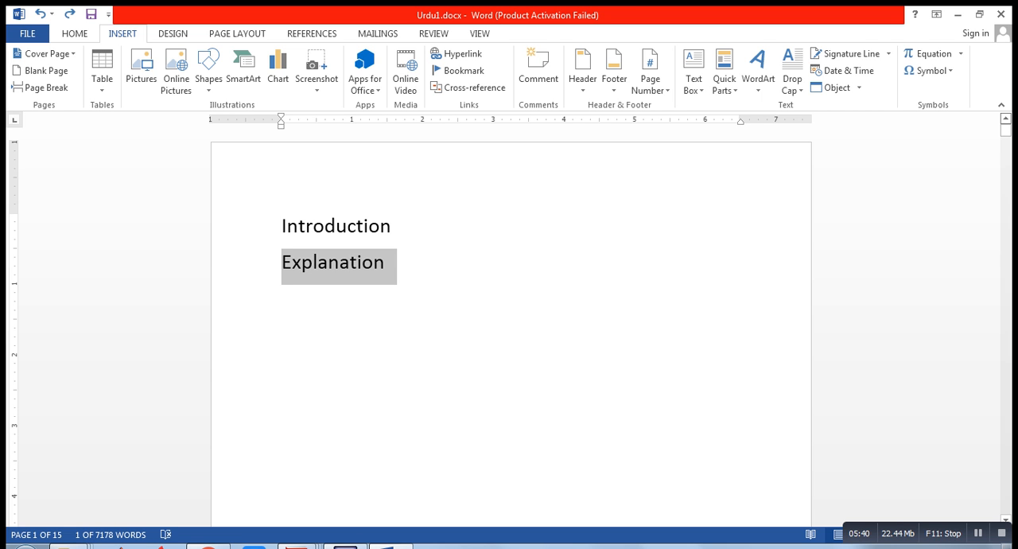
Add a bookmark named exp to the Explanation heading in the body text on page 2
drag(1007, 131, 1007, 162)
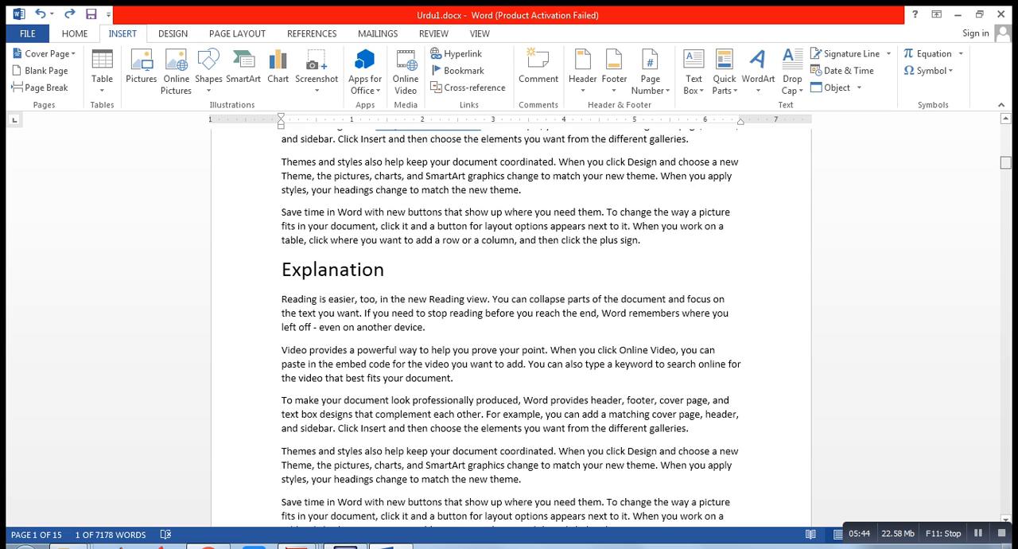
click(386, 269)
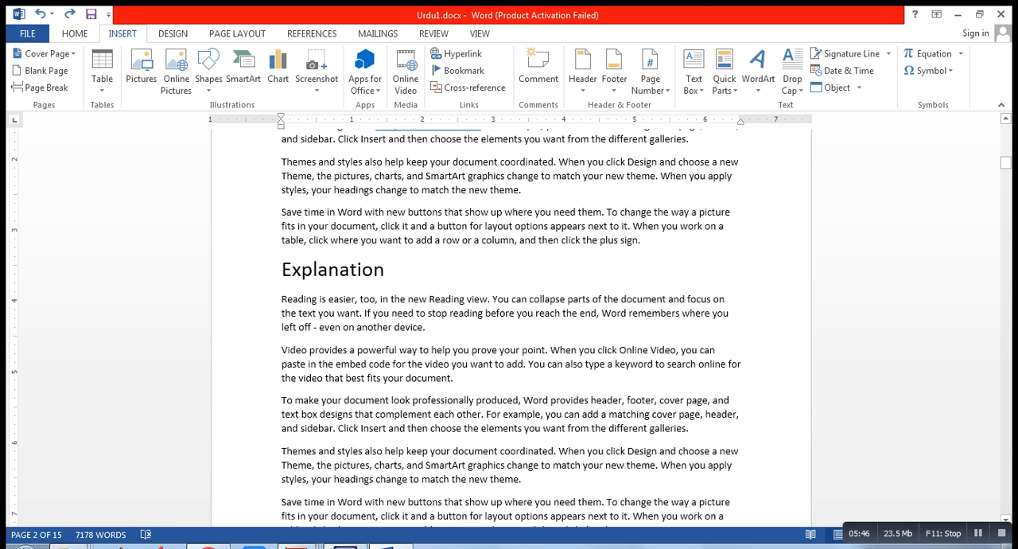
key(shift+Left)
key(shift+Left)
key(shift+Left)
key(shift+Left)
key(shift+Left)
key(shift+Left)
key(shift+Left)
key(shift+Left)
key(shift+Left)
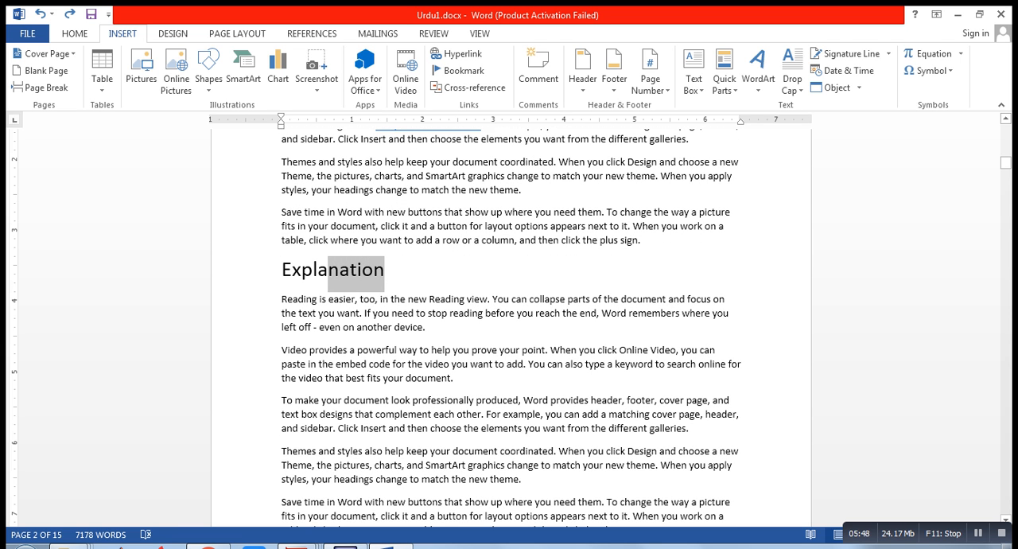
key(shift+Left)
key(shift+Left)
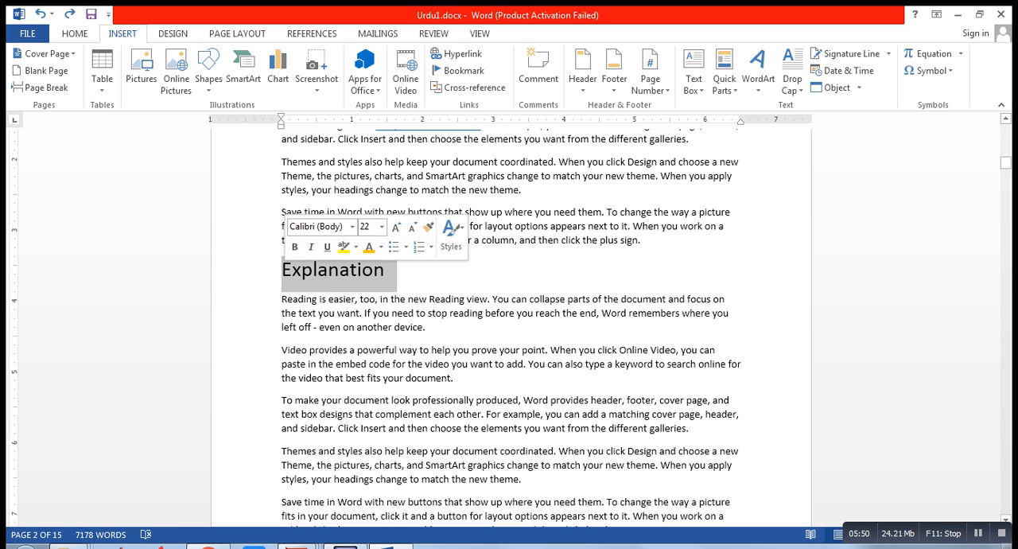
click(464, 70)
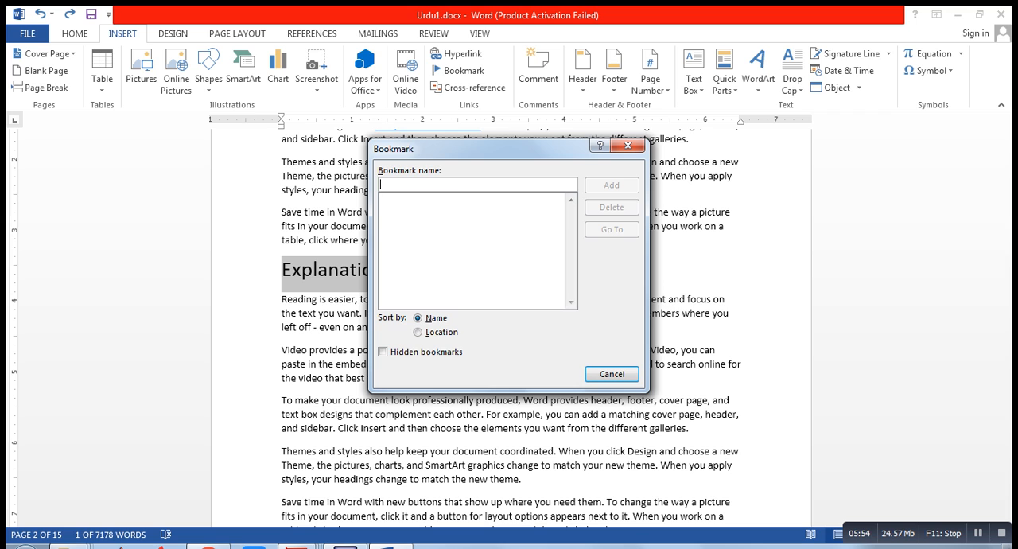
text(exp)
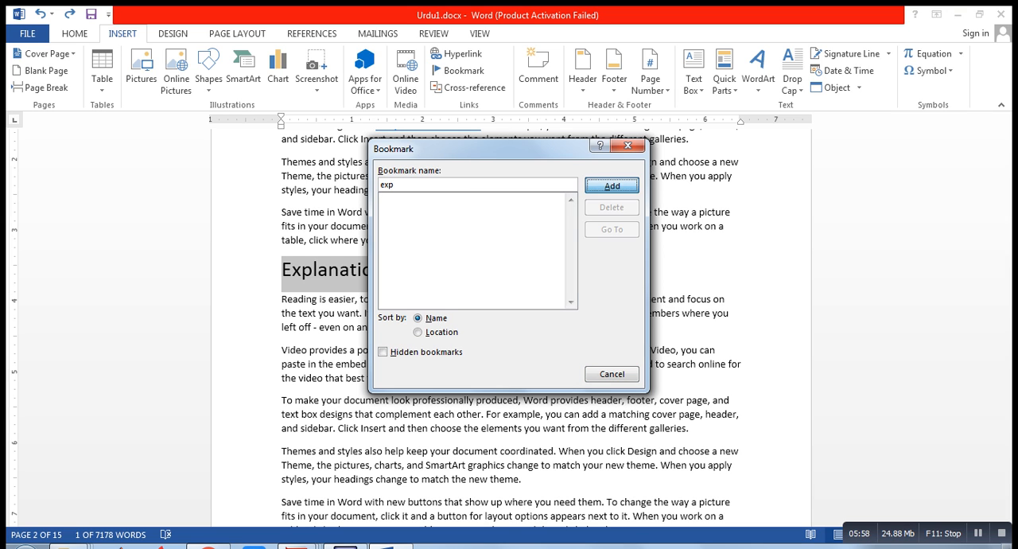
key(Return)
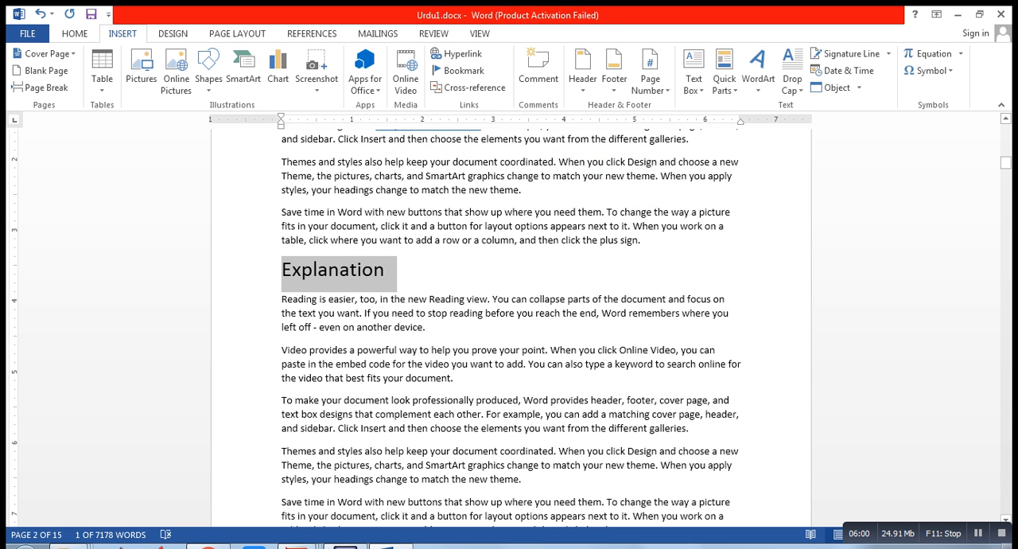
click(427, 327)
Link the Explanation title on page 1 to the exp bookmark and follow the link to test it
drag(1005, 162, 1005, 129)
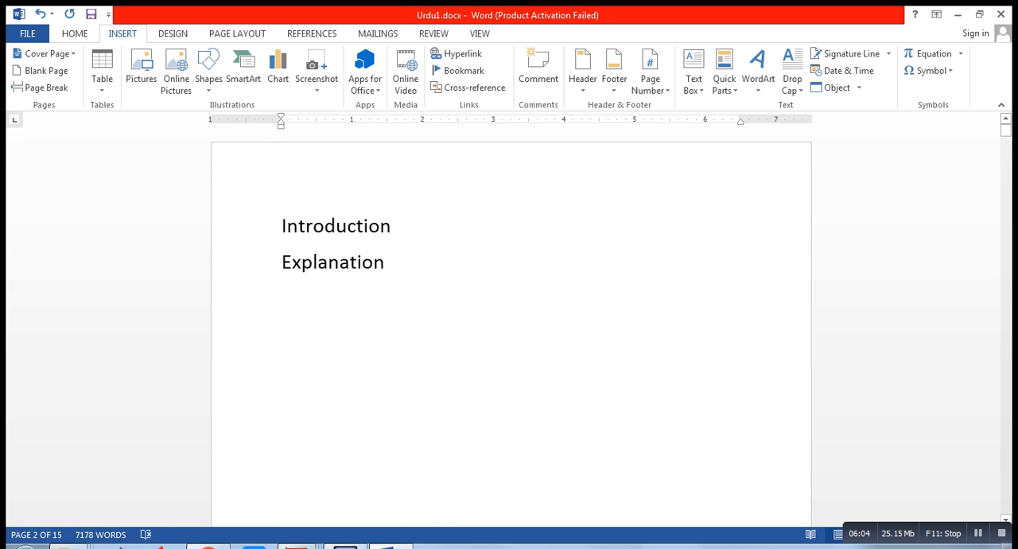
click(386, 263)
drag(386, 263, 280, 264)
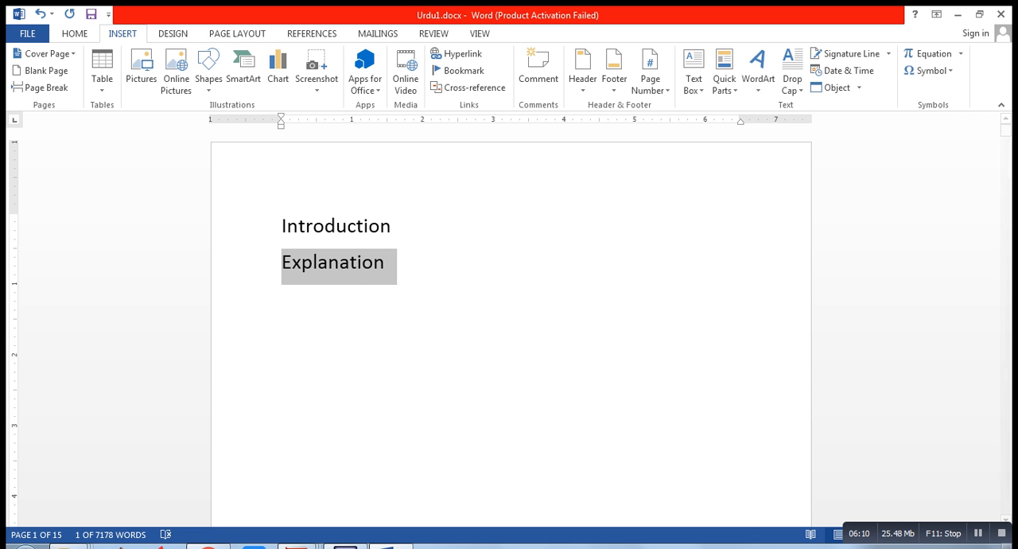
click(457, 53)
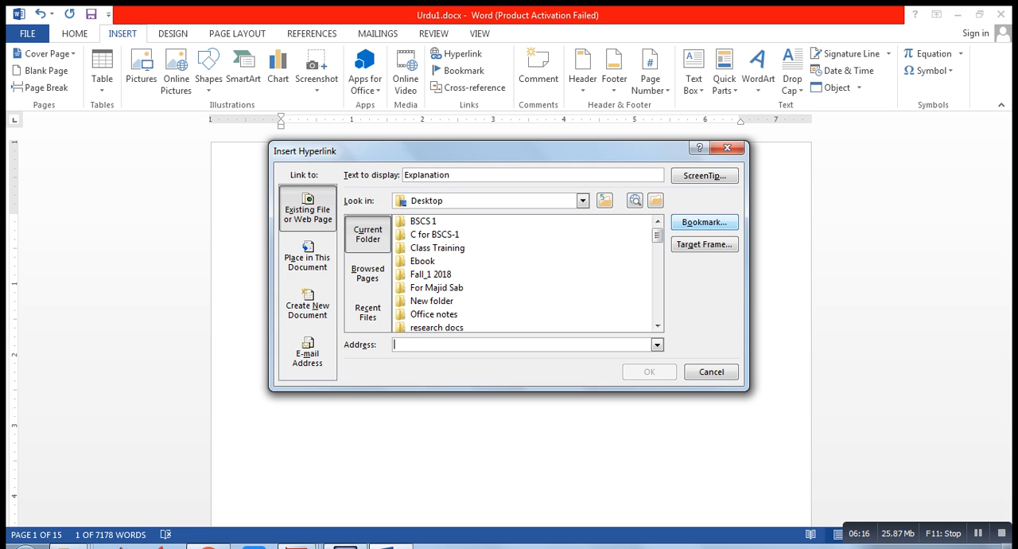
click(719, 226)
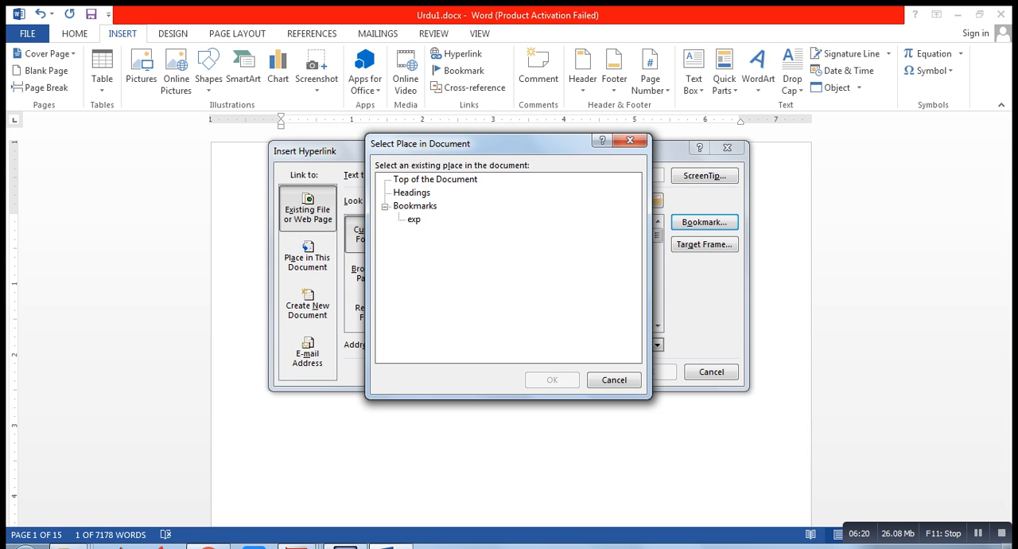
click(413, 220)
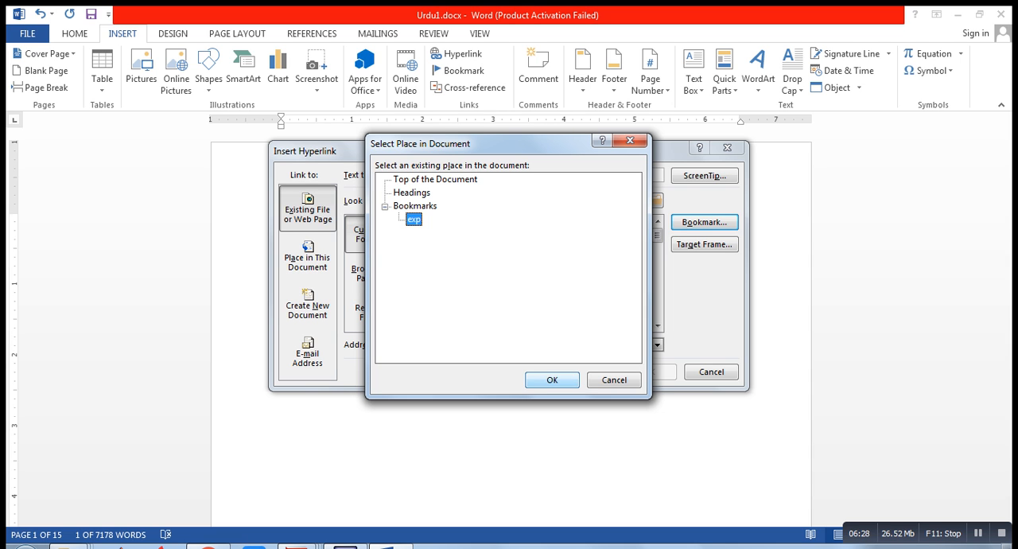
click(552, 380)
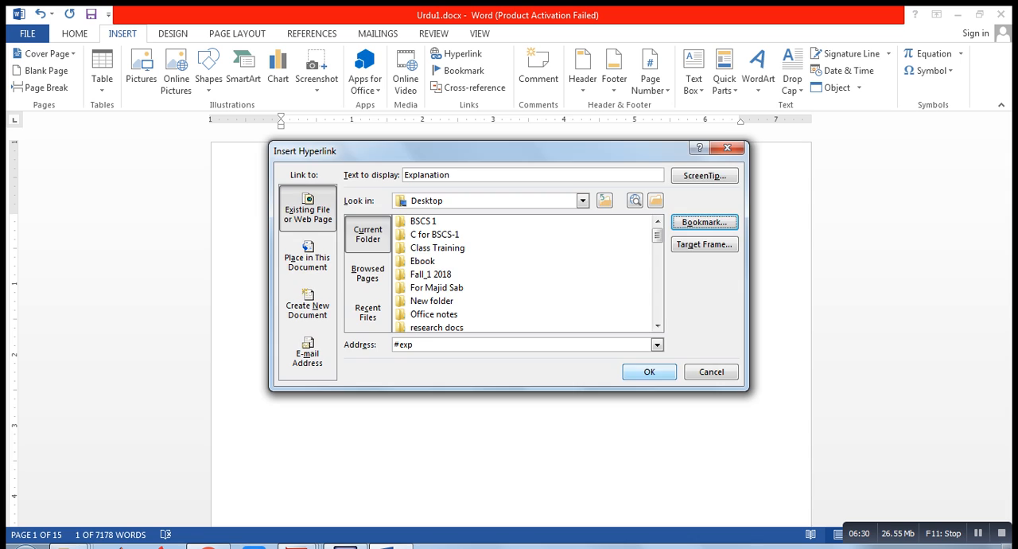
key(Return)
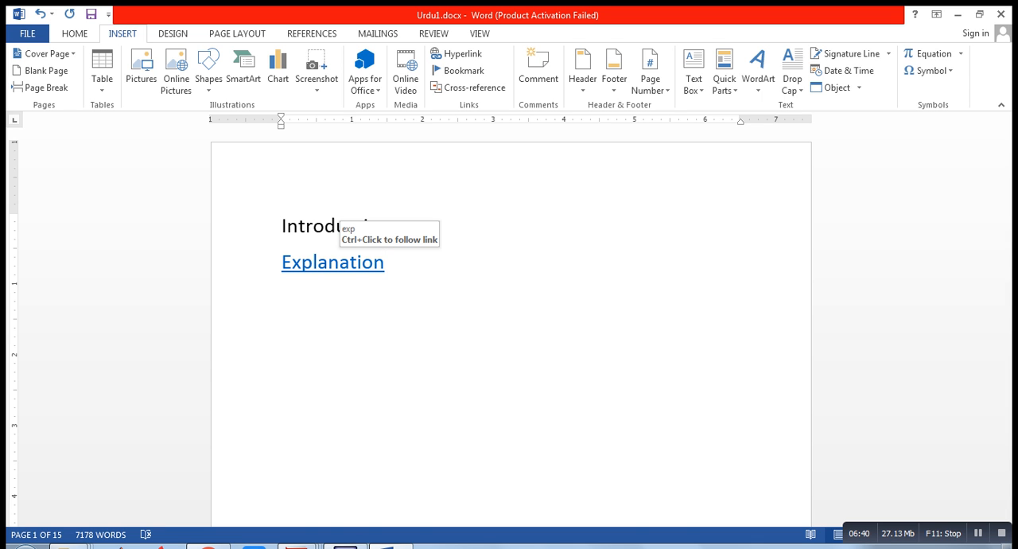
ctrl+click(334, 262)
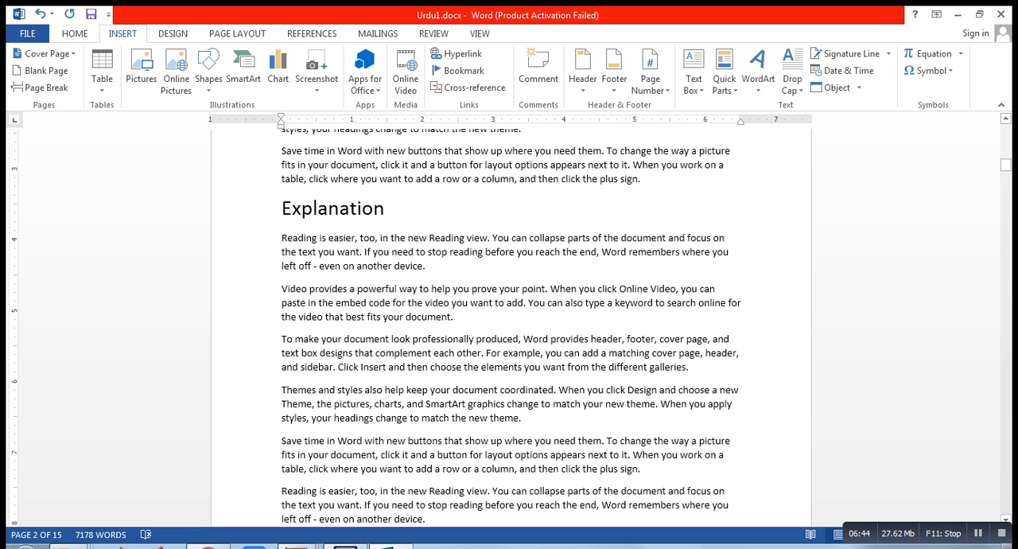
Enter the heading text Urdu in the blank paragraph above the last paragraph on page 3
drag(1005, 165, 1006, 190)
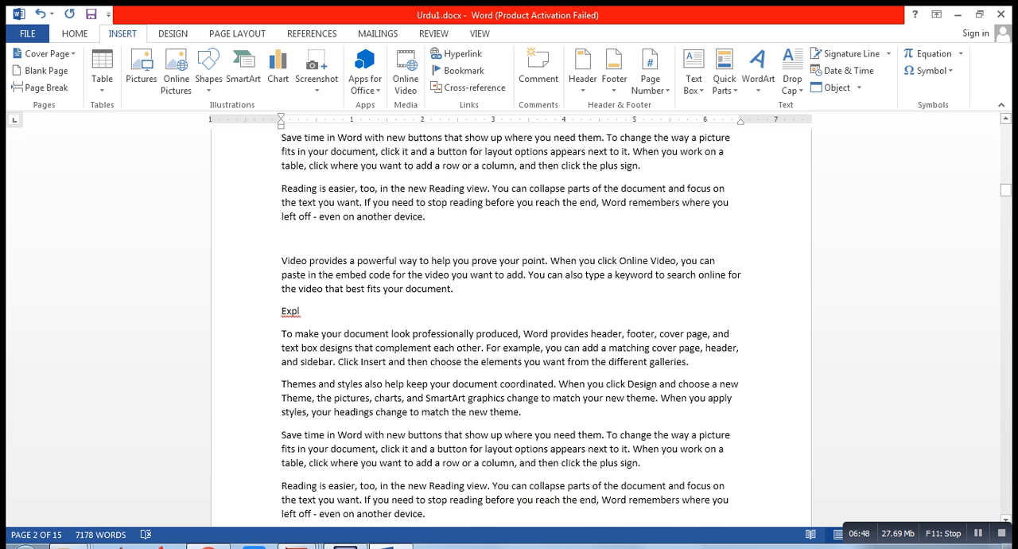
drag(1005, 190, 1005, 200)
click(282, 223)
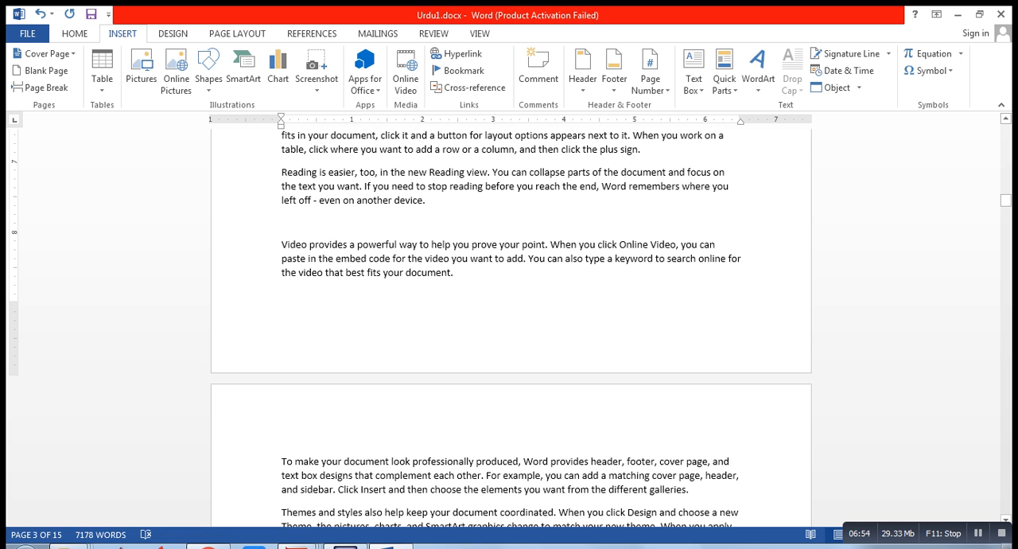
text(Urd)
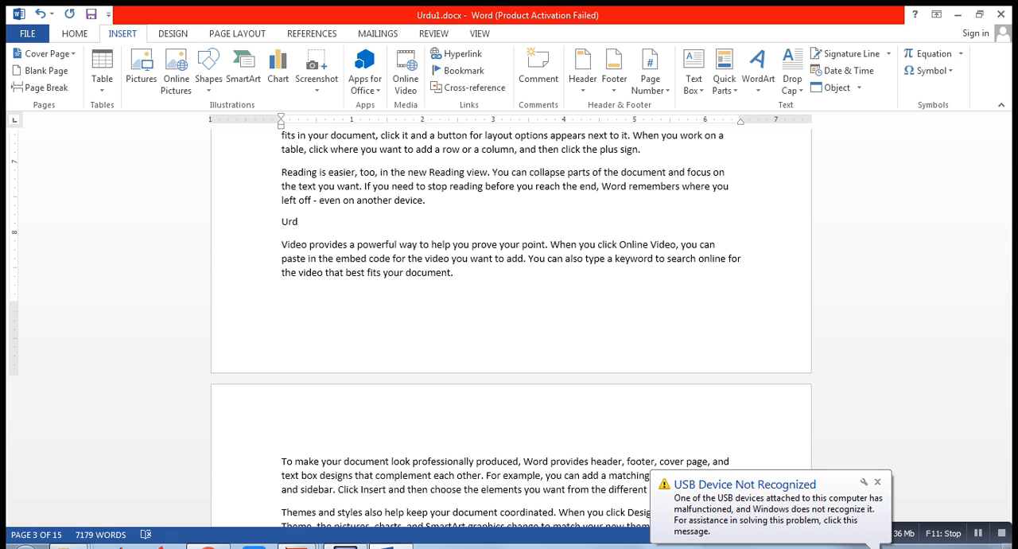
text(u)
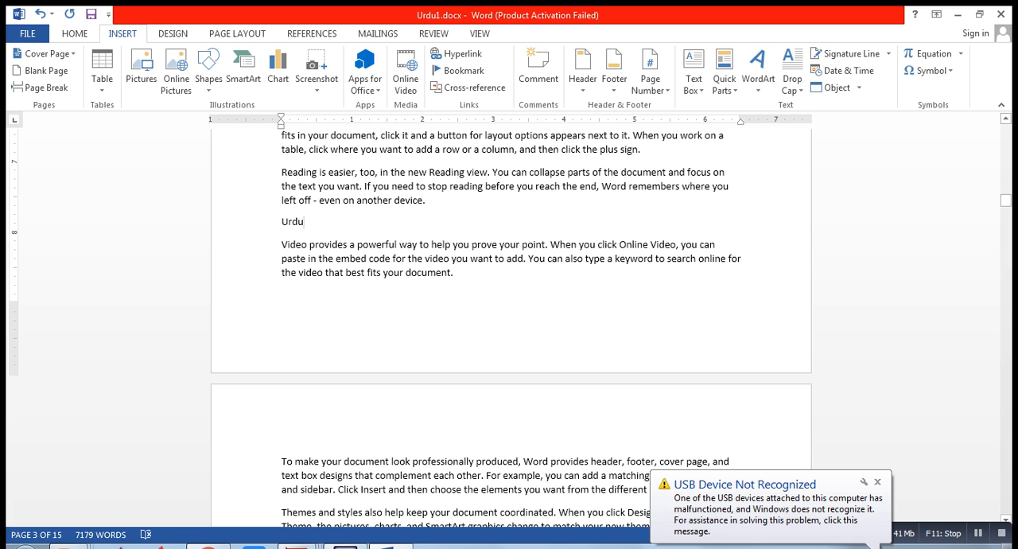
Set the font size of the Urdu heading on page 3 to 22
key(shift+Home)
click(74, 34)
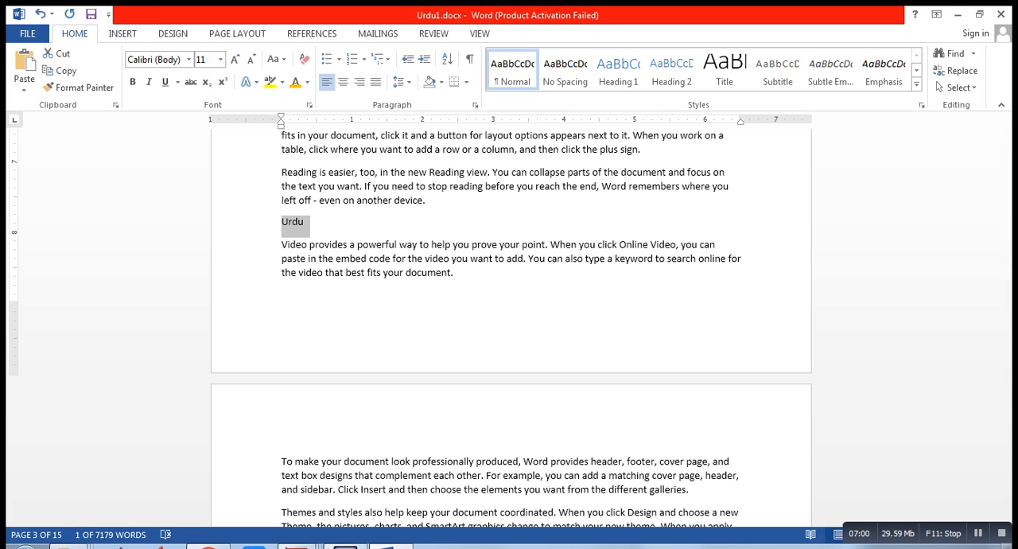
click(221, 59)
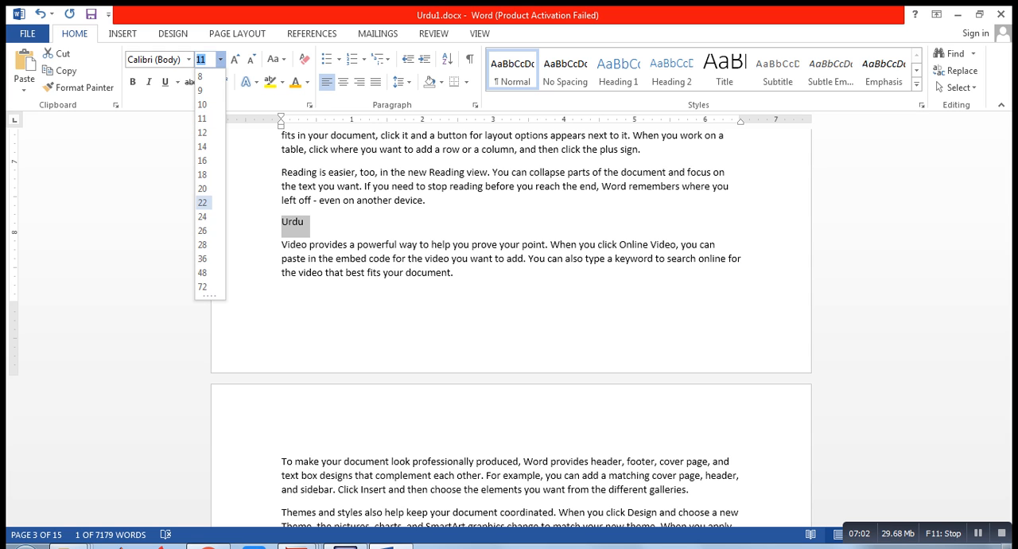
click(204, 202)
click(430, 273)
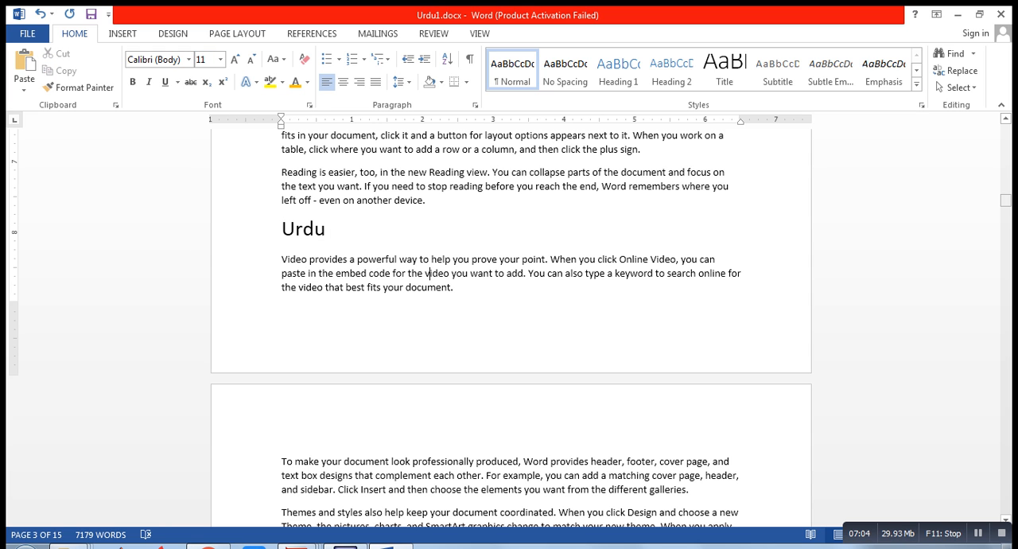
Add the title Urdu on a new line below the Explanation link on page 1
drag(1006, 200, 1006, 129)
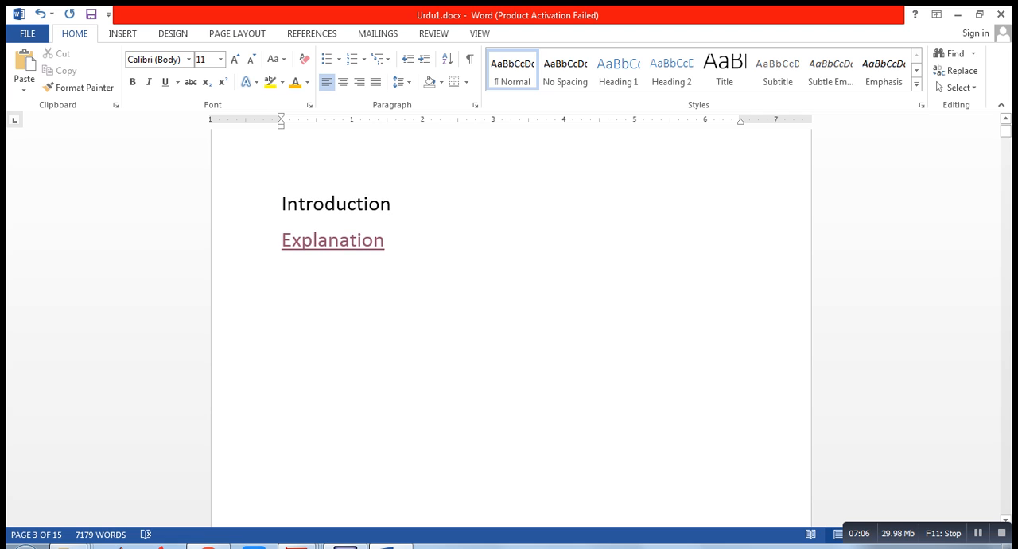
click(386, 239)
key(Return)
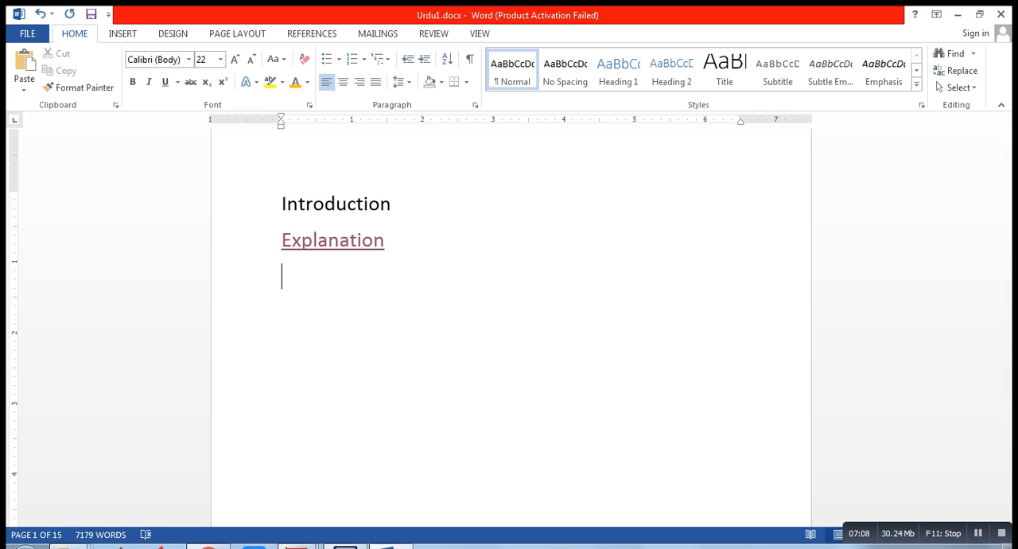
text(Urdu)
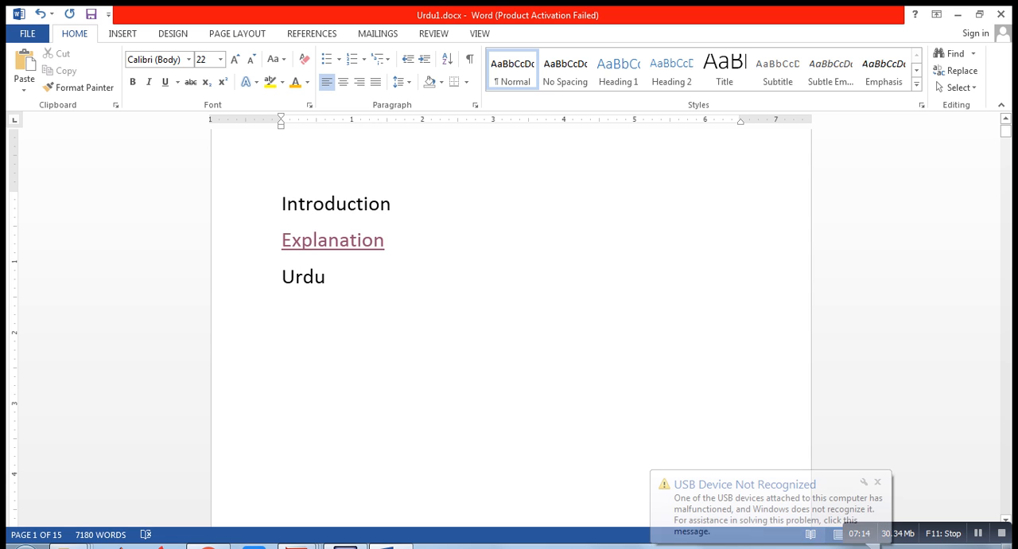
Add a bookmark named Urdu to the Urdu heading near the end of page 3
drag(1007, 131, 1006, 196)
click(558, 343)
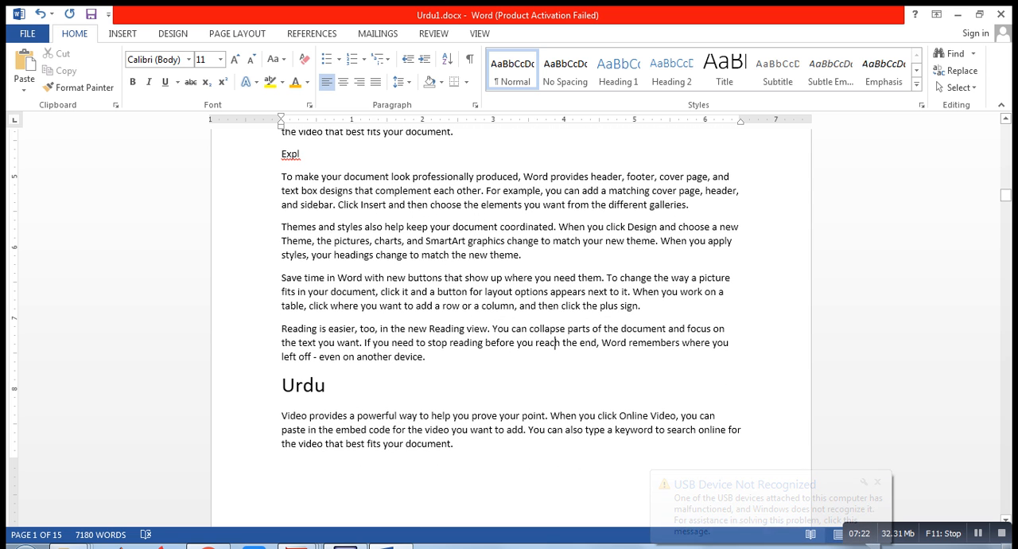
key(shift+Left)
key(shift+Left)
key(shift+Left)
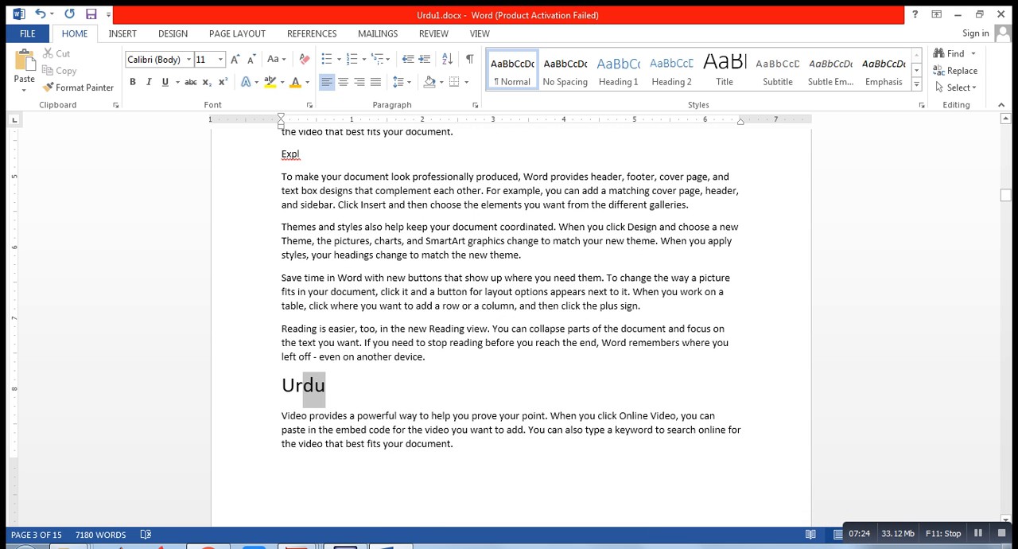
key(shift+Left)
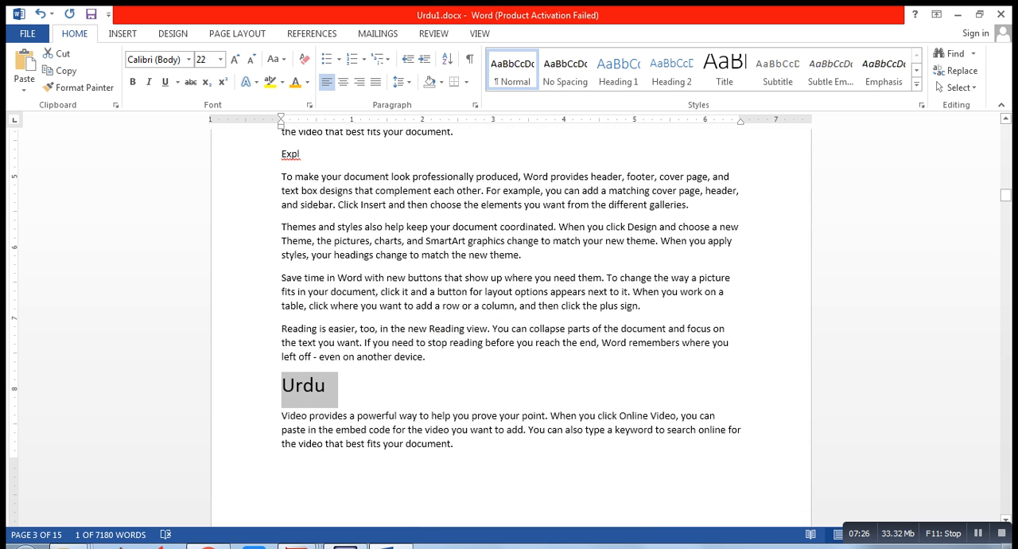
click(123, 34)
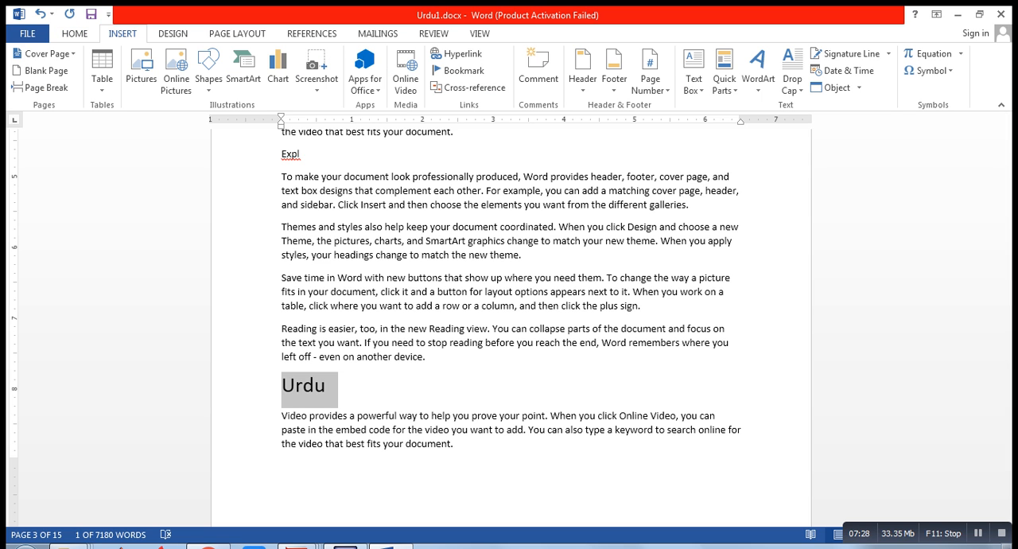
click(464, 70)
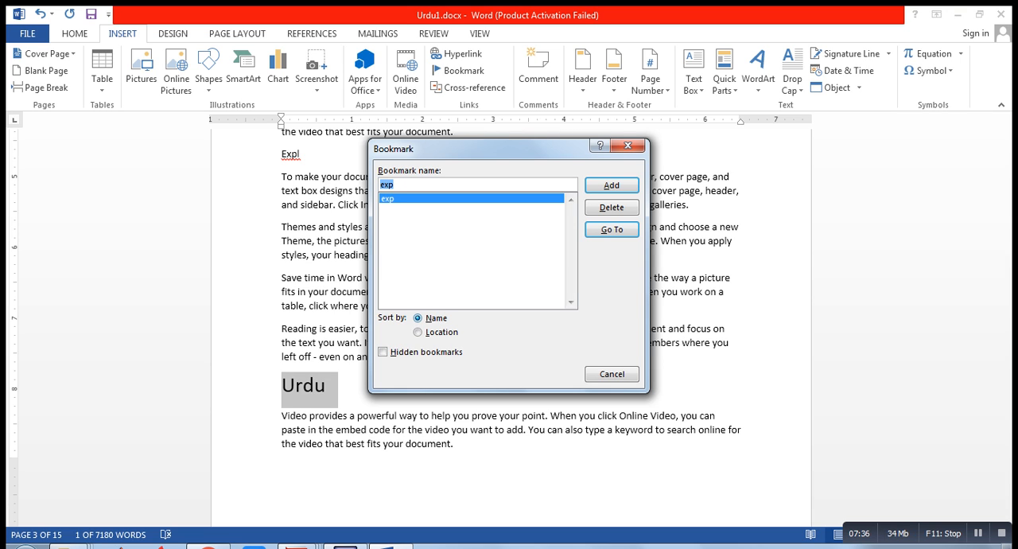
click(395, 185)
key(BackSpace)
key(BackSpace)
key(BackSpace)
text(U)
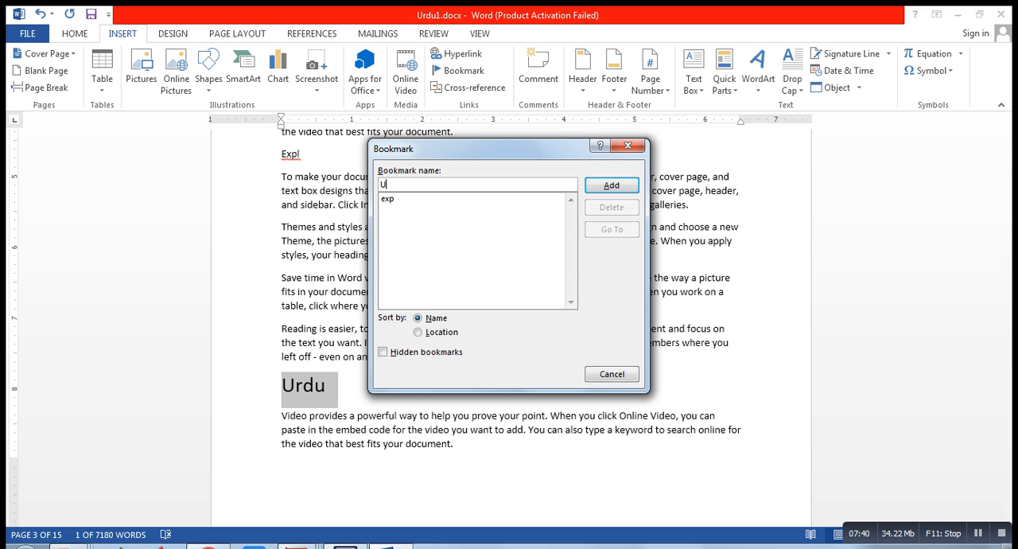
text(rdu)
click(612, 184)
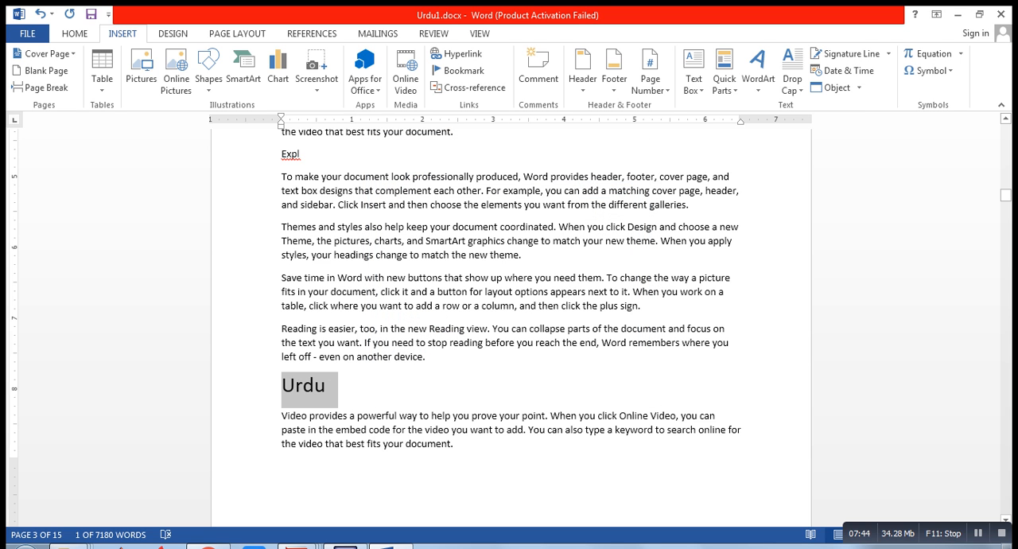
Link the Urdu title on page 1 to the bookmark named Urdu in this document
drag(1006, 195, 1006, 131)
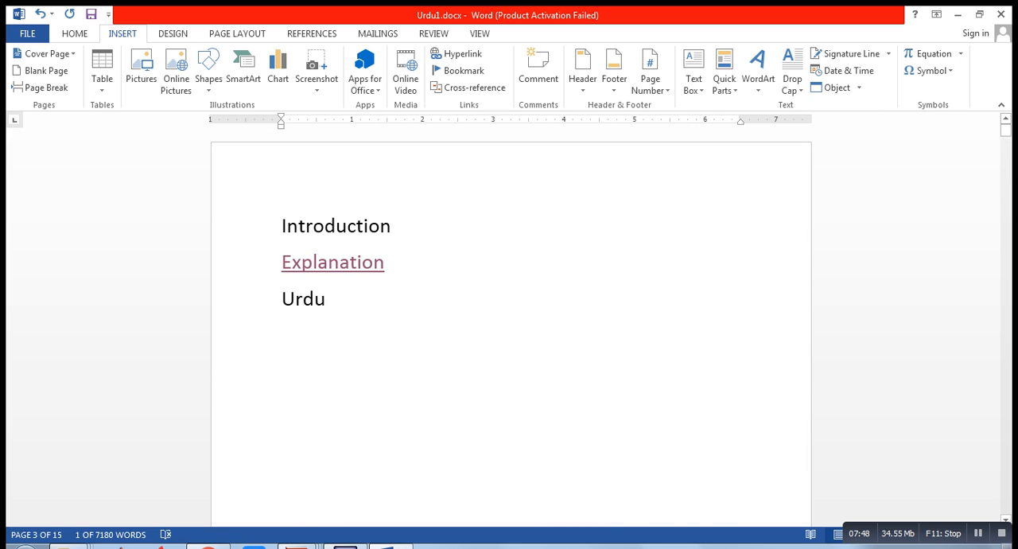
drag(327, 300, 282, 300)
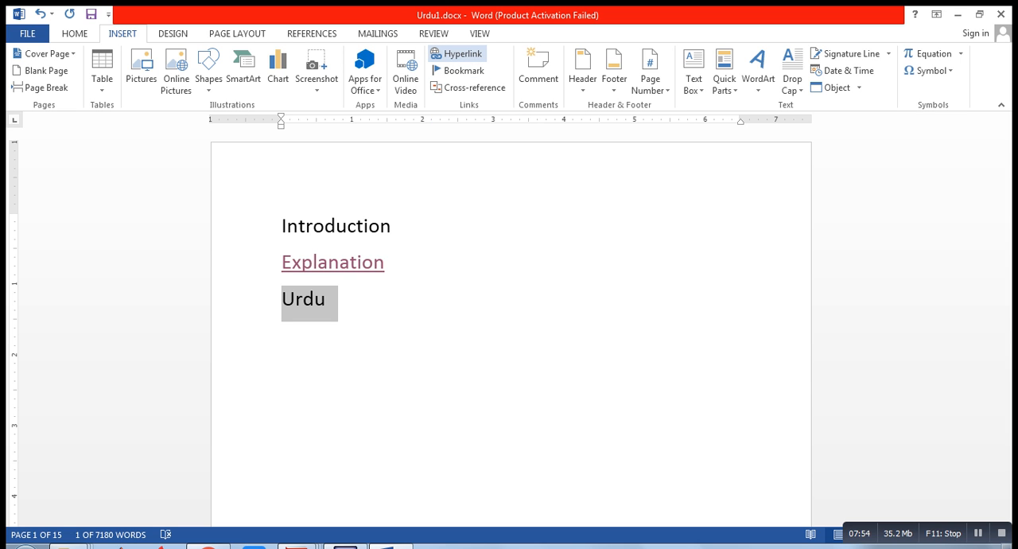
click(457, 54)
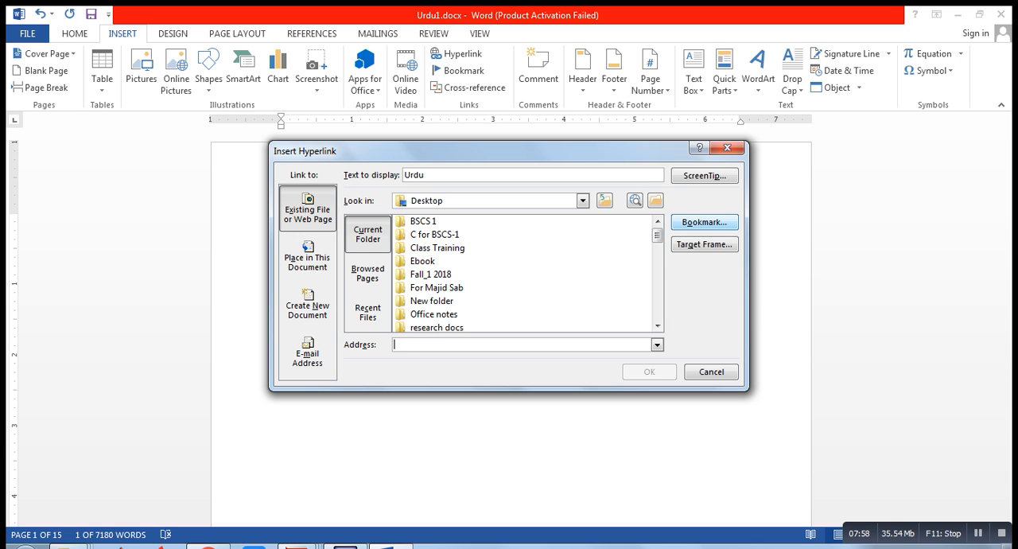
click(727, 222)
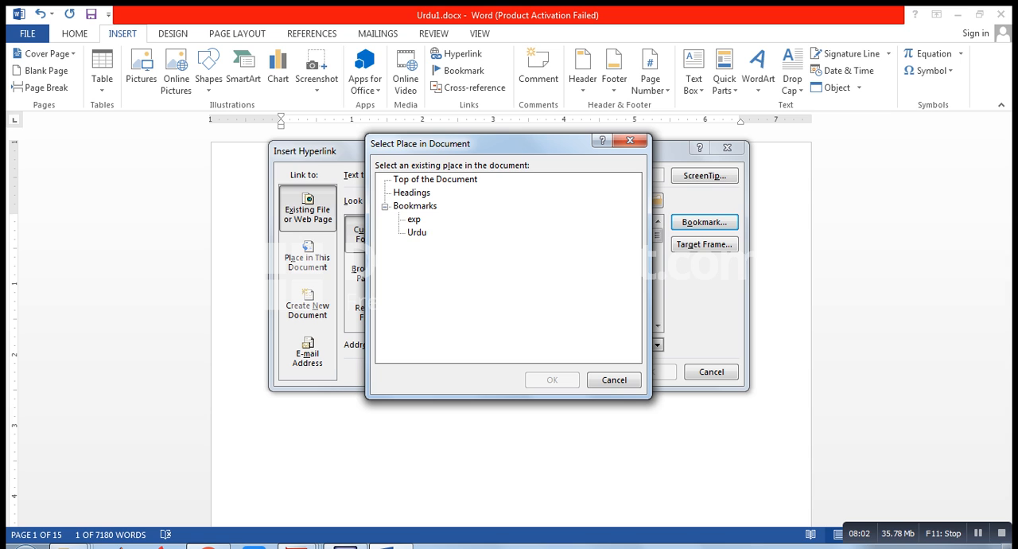
click(416, 232)
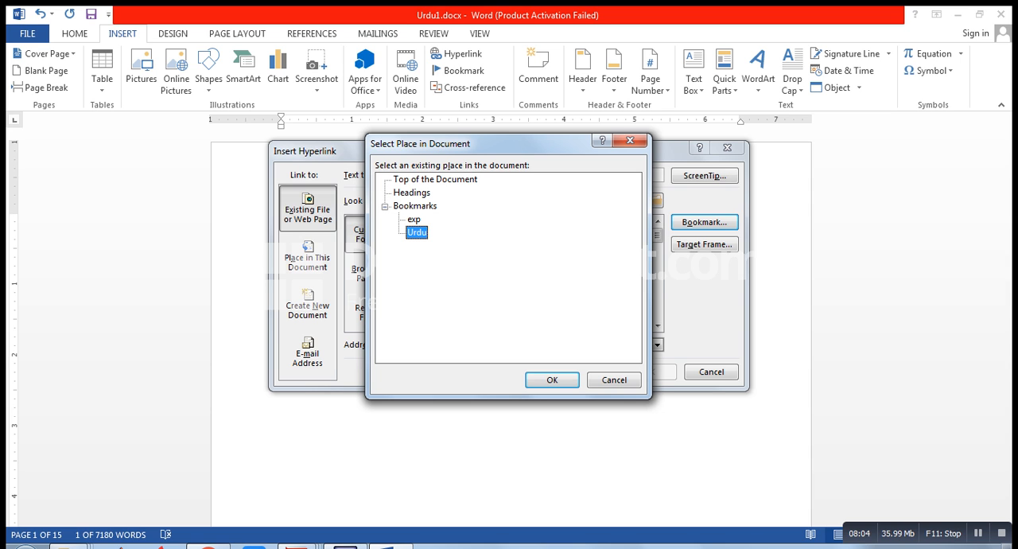
click(552, 379)
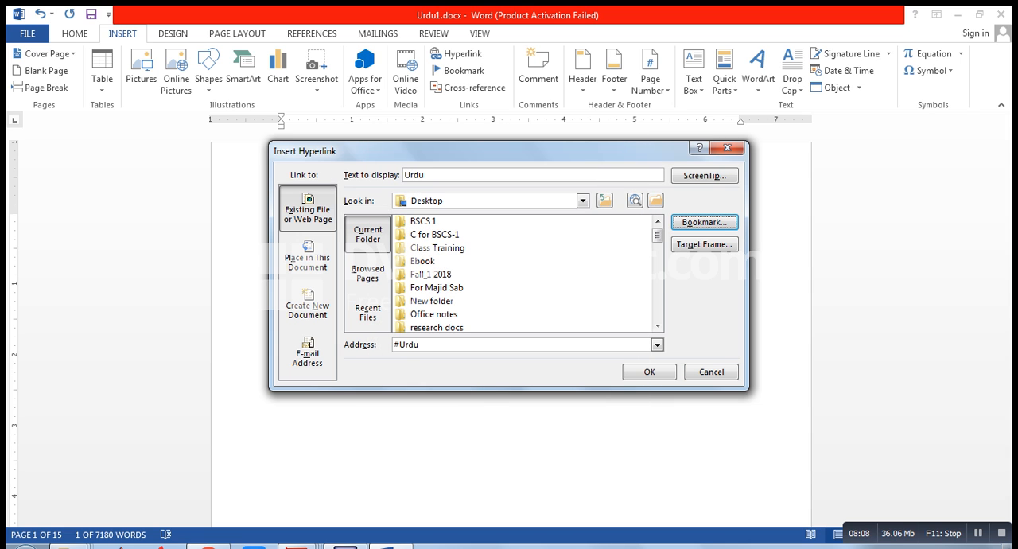
key(Return)
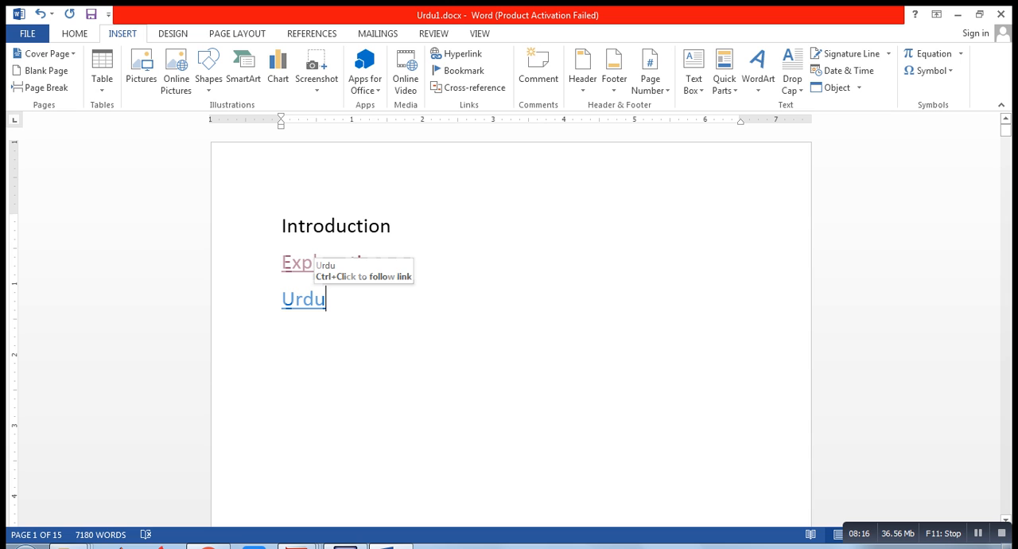
Follow the Urdu link on page 1 to its bookmarked heading
ctrl+click(302, 263)
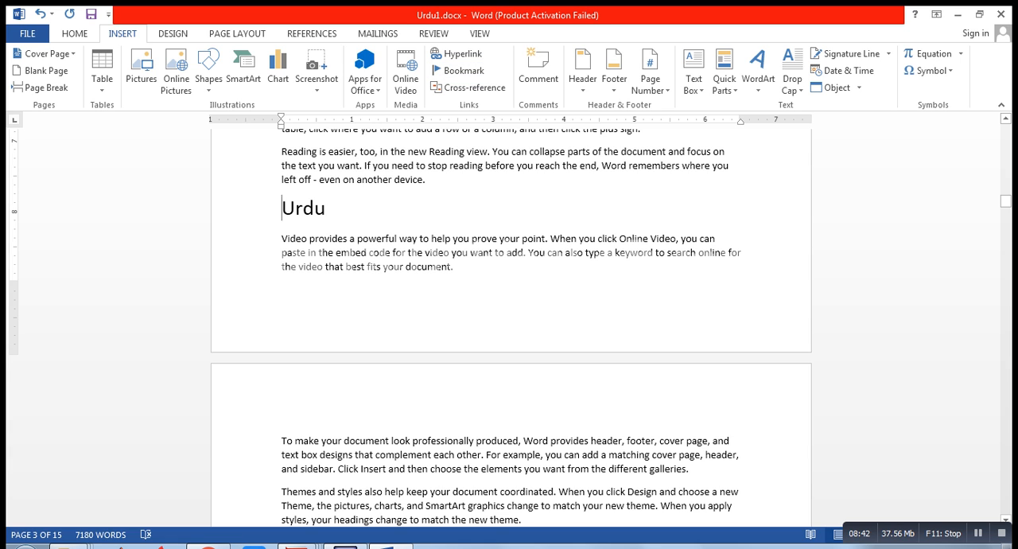
click(537, 73)
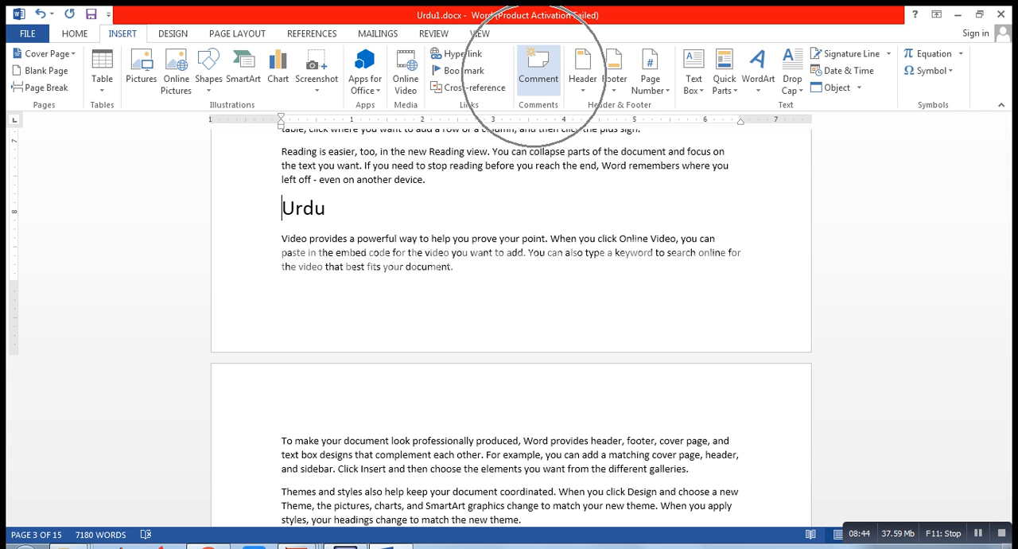